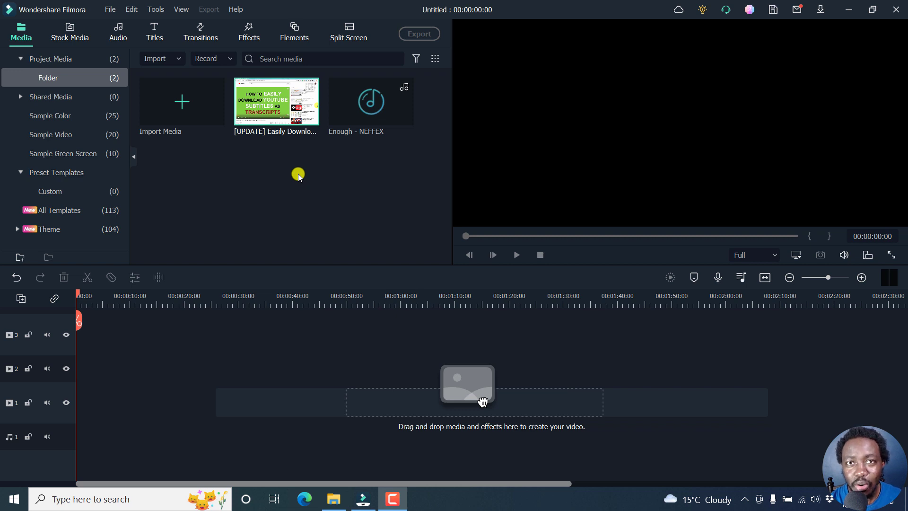
Place the Enough - NEFFEX song on audio track 1 from the start, making the project 00:02:26:08.
left_click(257, 178)
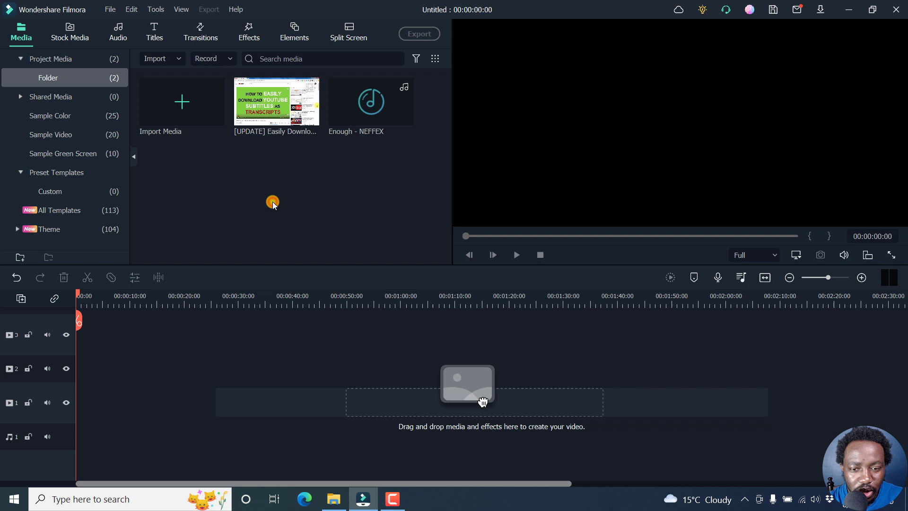
double_click(368, 116)
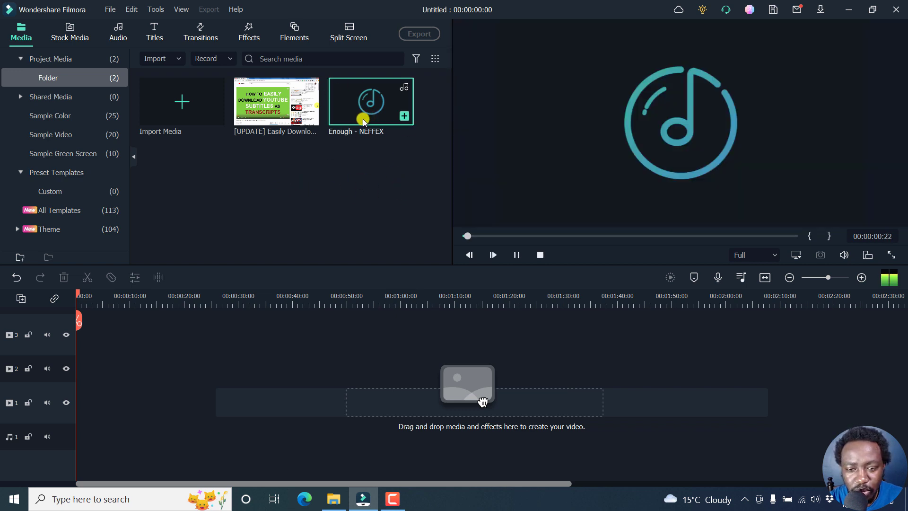
left_click_drag(361, 116, 49, 419)
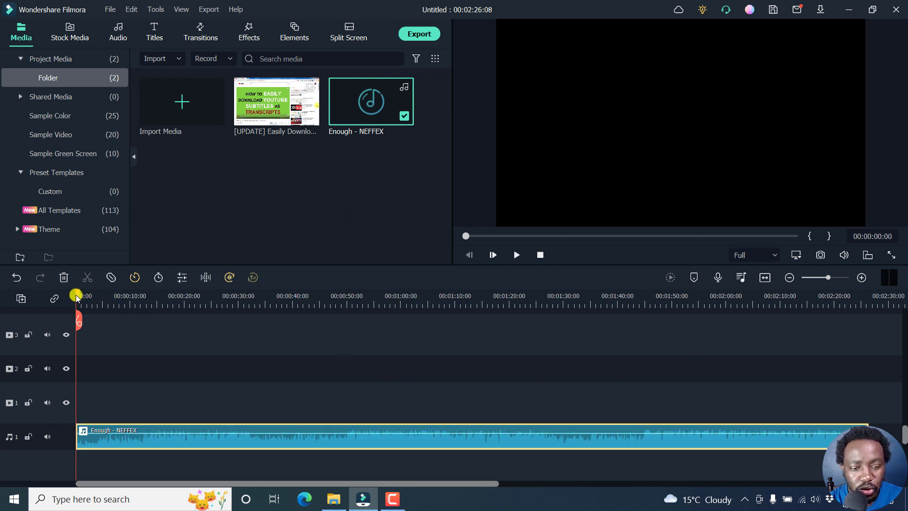
left_click_drag(76, 296, 55, 332)
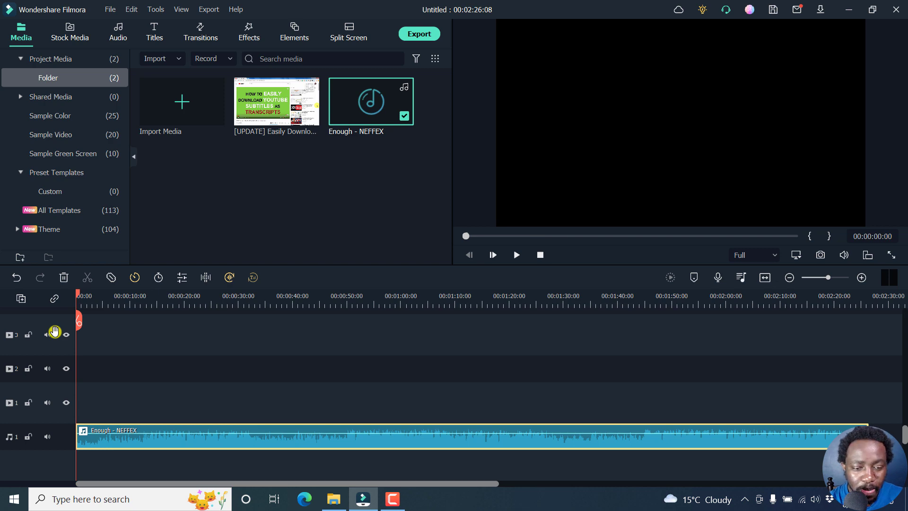
left_click(294, 233)
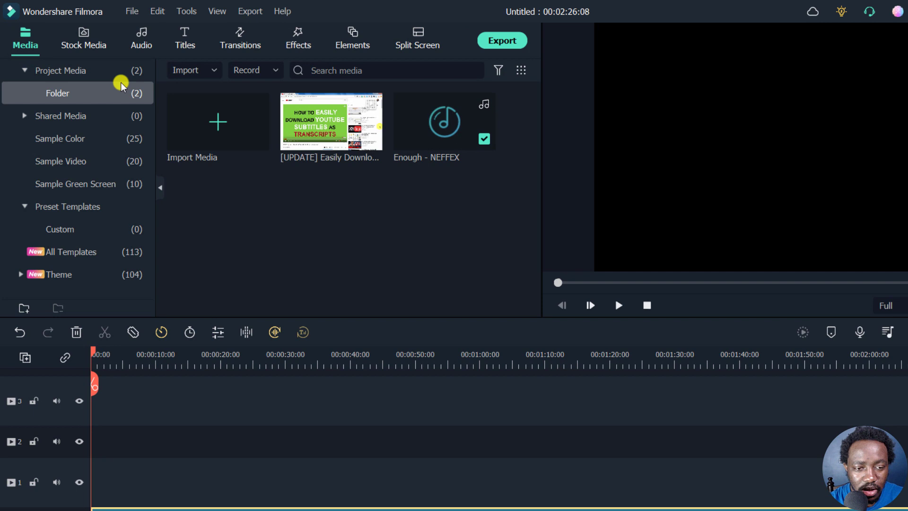
Preview the aerial coast, ocean beach and man-with-glasses clips from the Stock Media downloads.
left_click(86, 45)
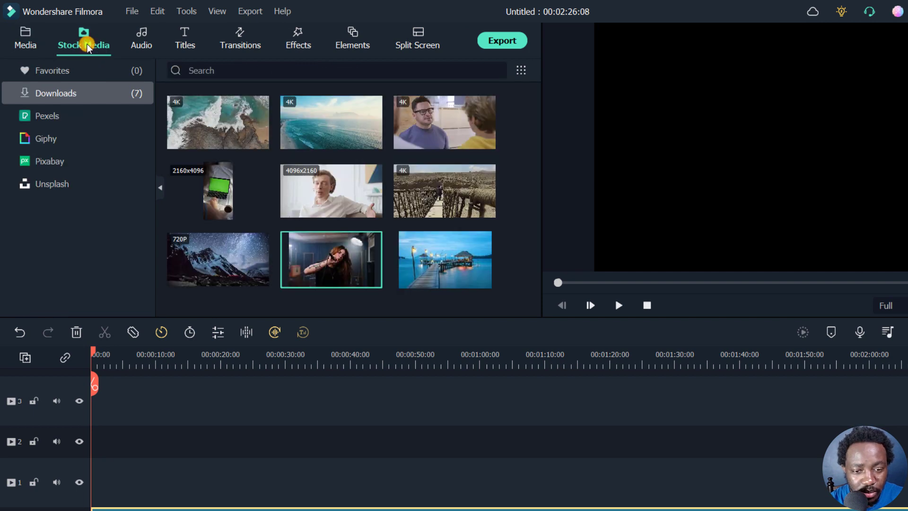
double_click(218, 122)
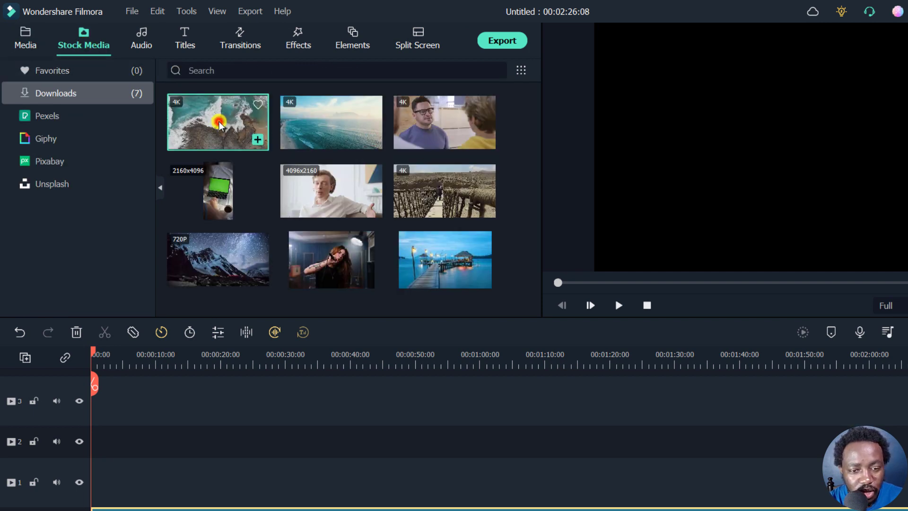
double_click(331, 117)
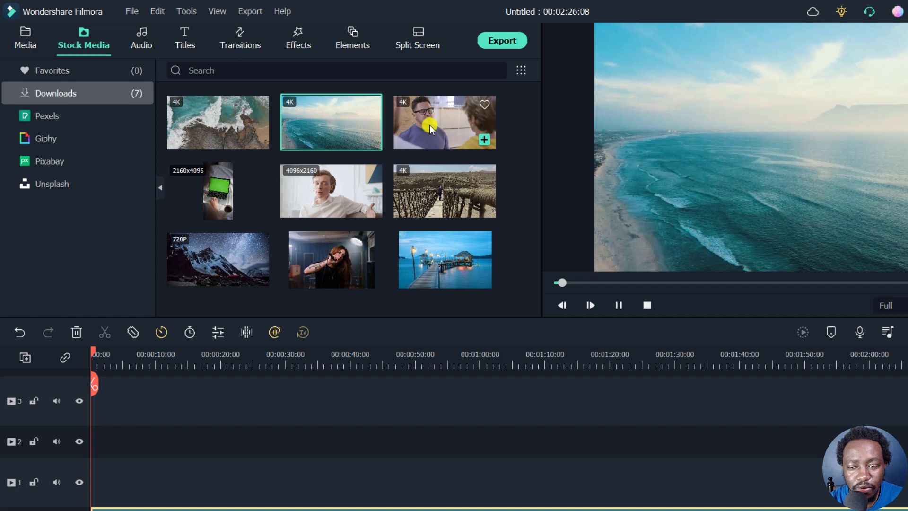
left_click(435, 128)
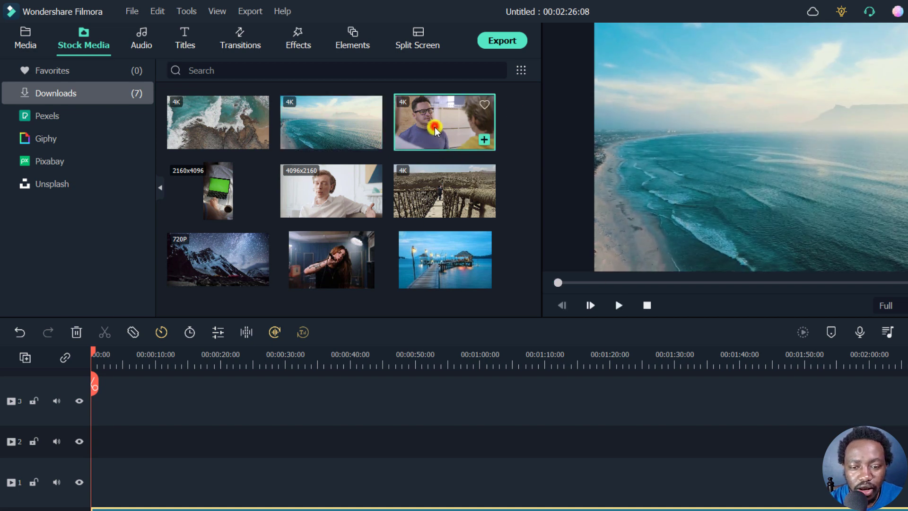
double_click(436, 129)
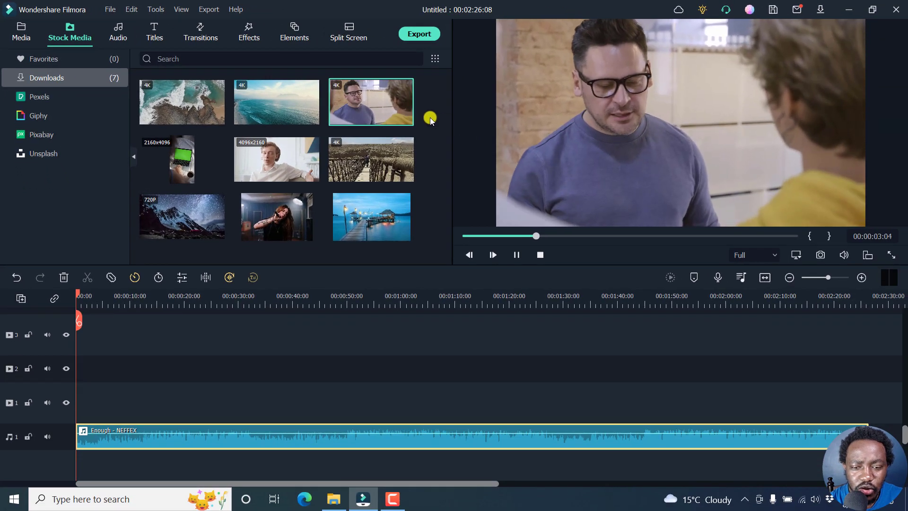
mouse_move(358, 154)
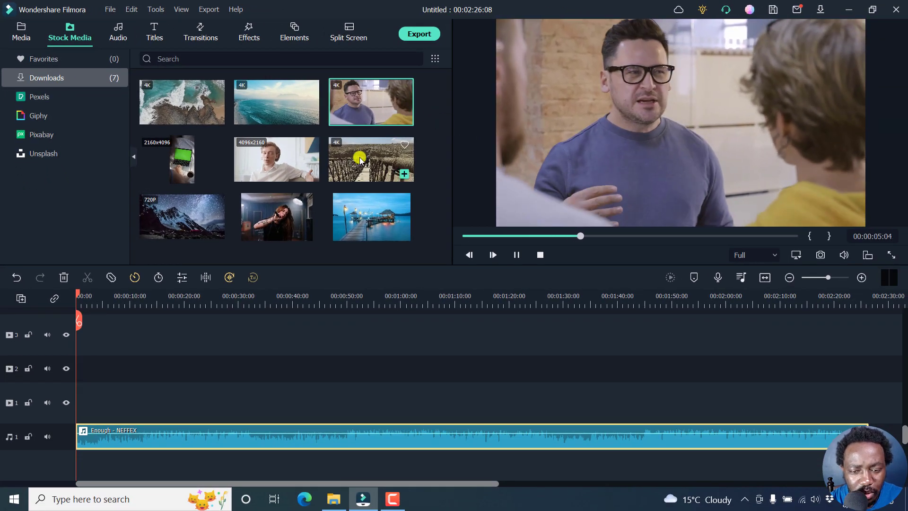
Add the aerial coast clip to video track 1 and park the playhead at its end.
mouse_move(184, 108)
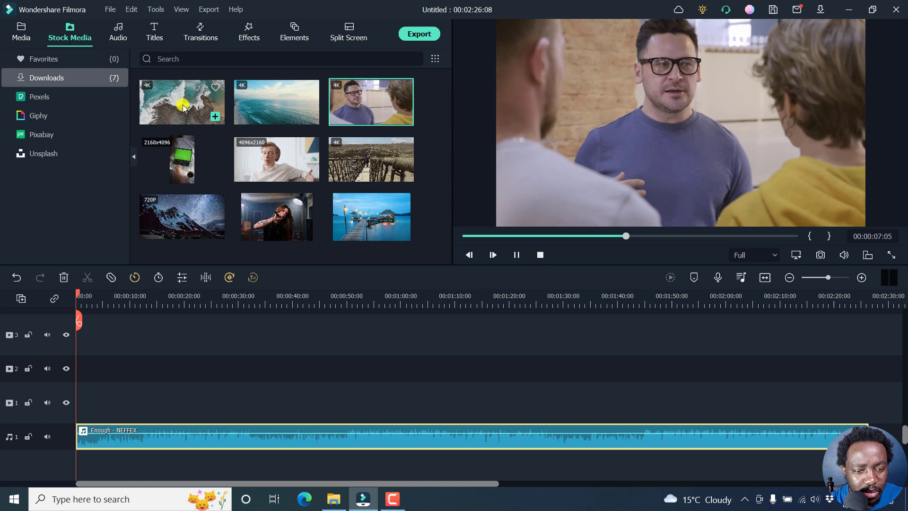
left_click_drag(183, 108, 64, 420)
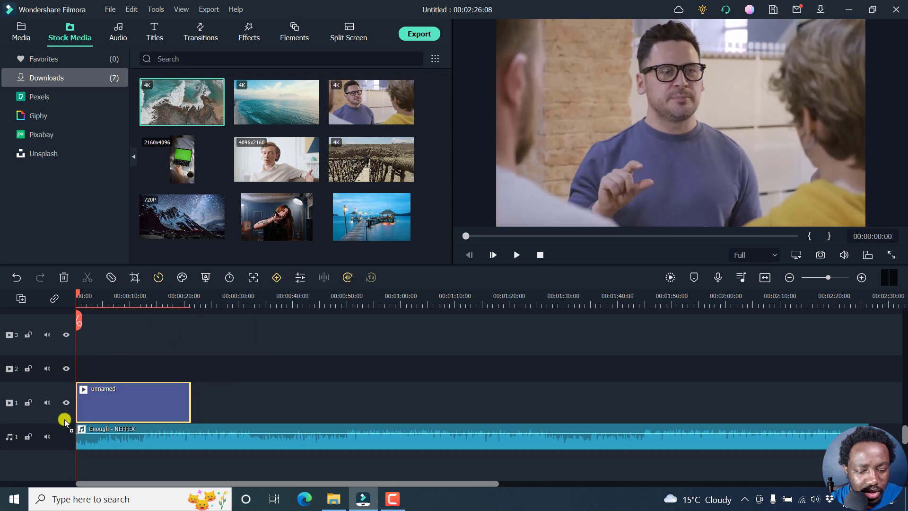
left_click(189, 299)
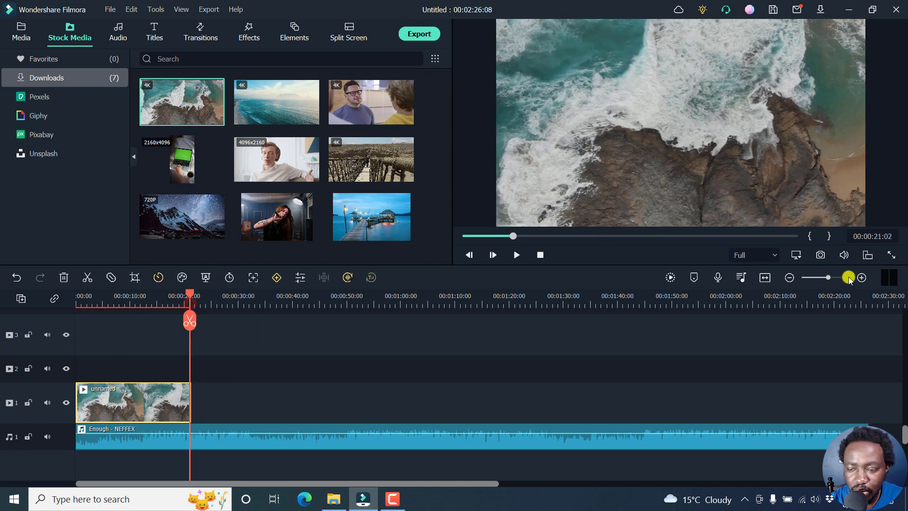
left_click(860, 278)
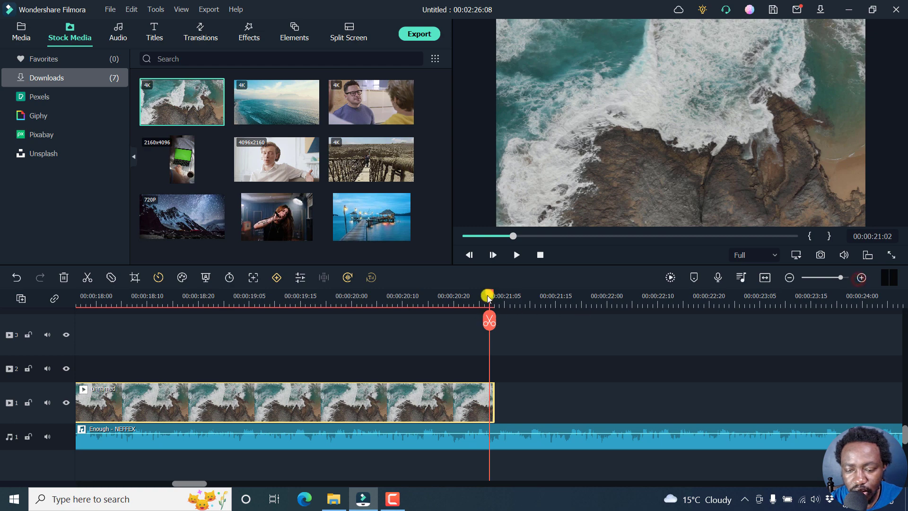
left_click_drag(491, 298, 495, 297)
Split the song at the clip end and delete the rest, leaving the project at 00:00:21:03.
left_click(497, 441)
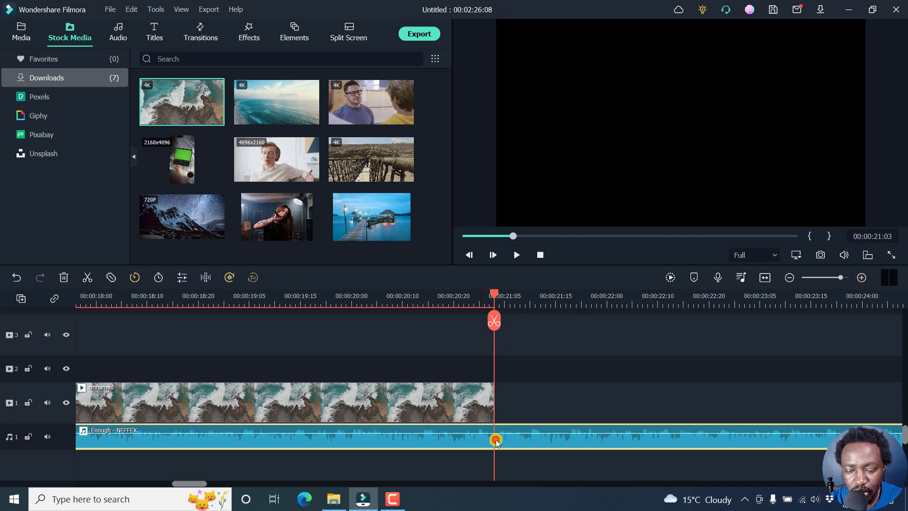
key("ctrl+b")
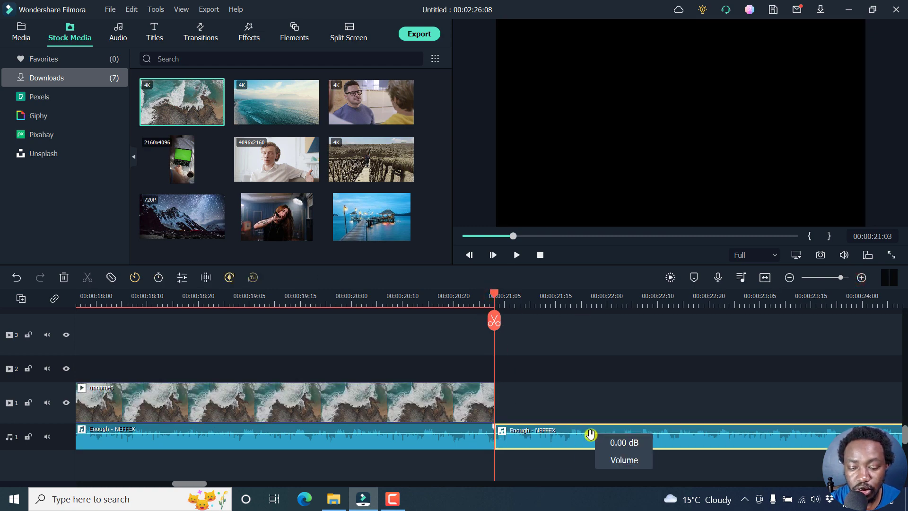
left_click(538, 442)
key("Delete")
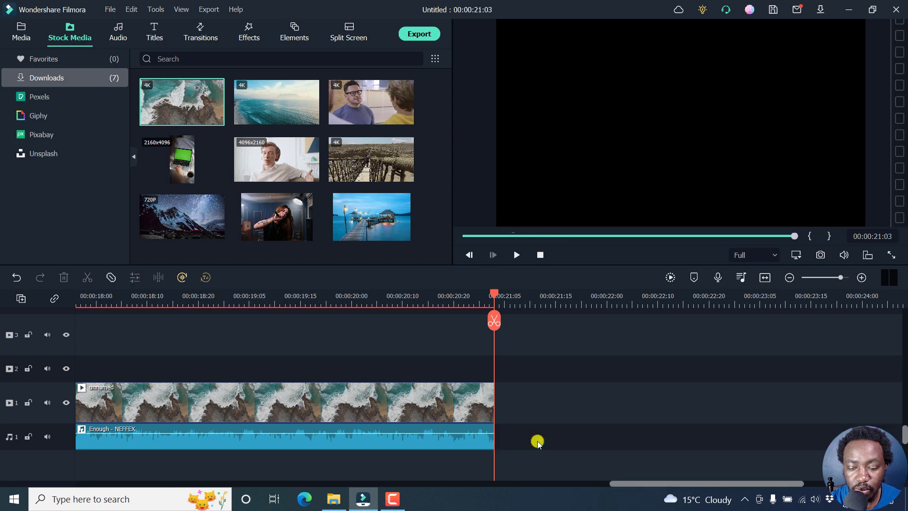
key("Home")
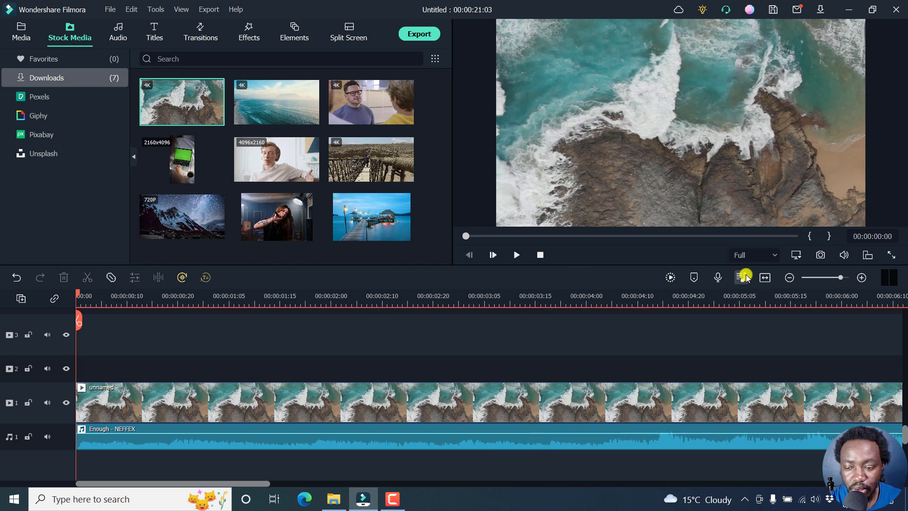
left_click(765, 277)
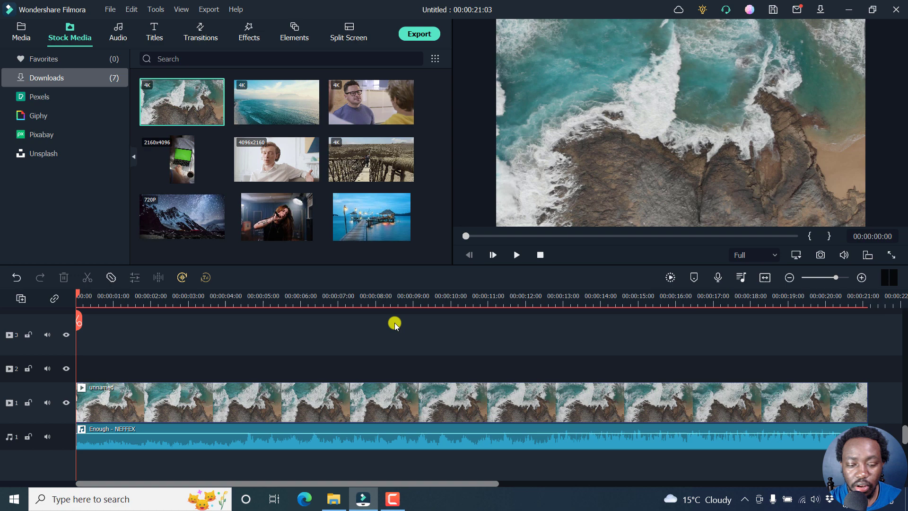
left_click(179, 439)
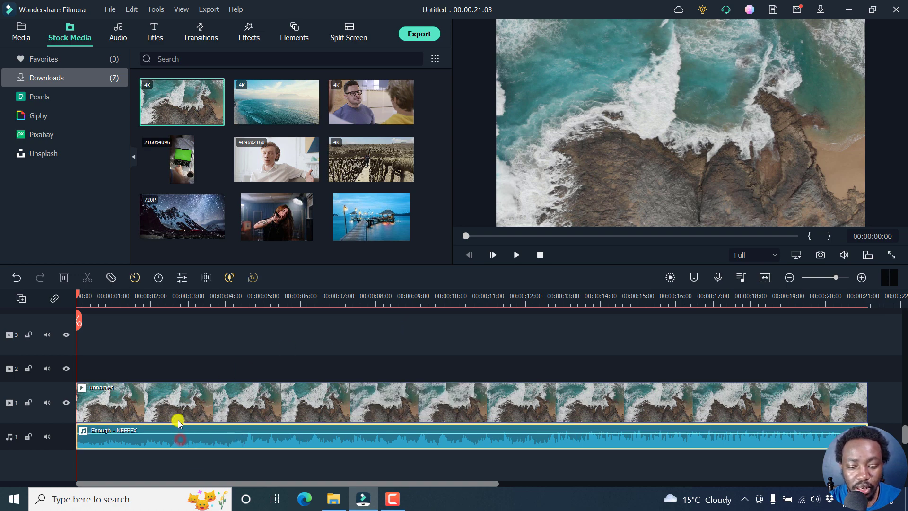
left_click(178, 422)
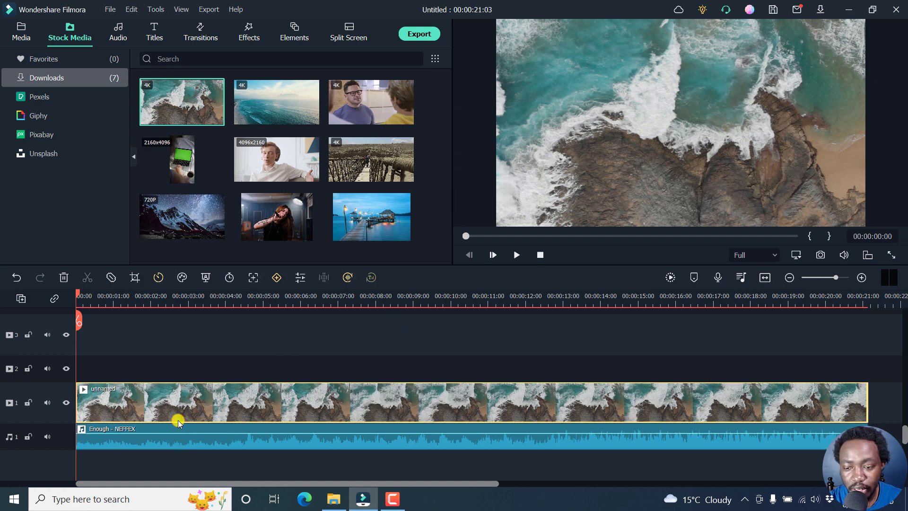
key("space")
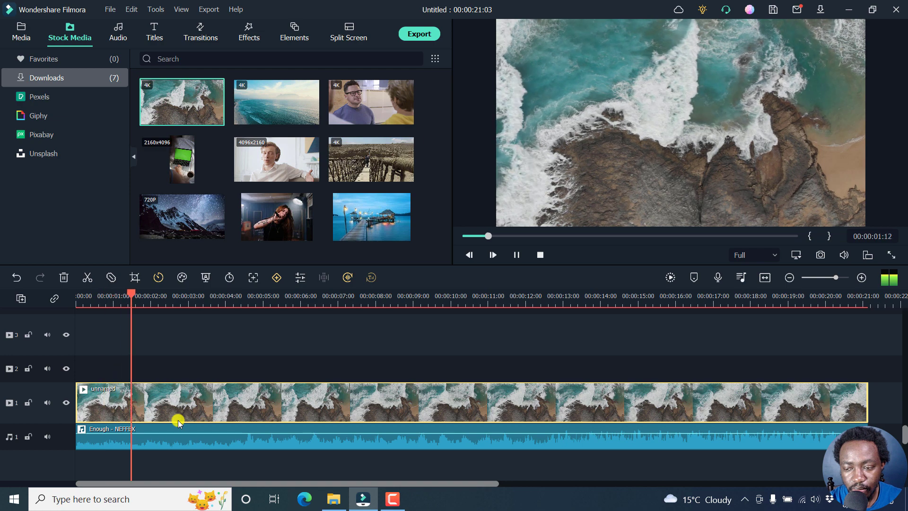
key("space")
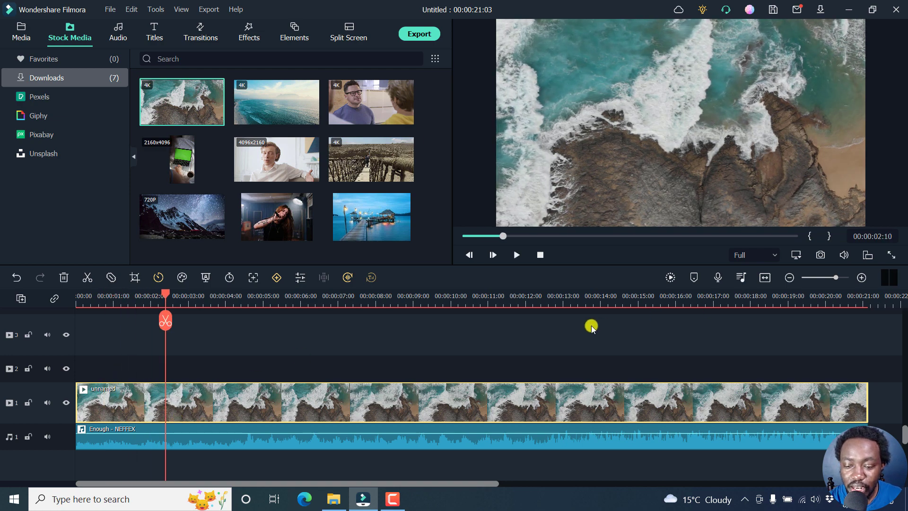
key("Home")
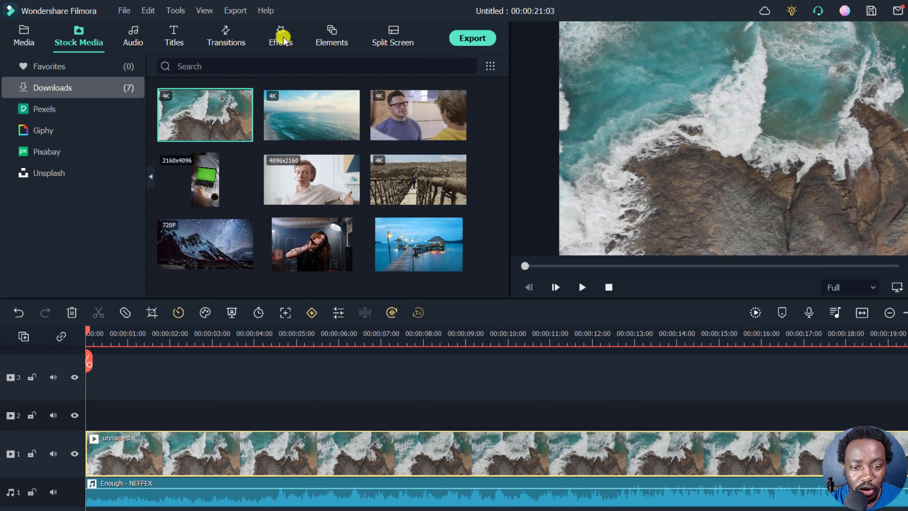
Preview the Iridescent Circle 3, Digital Wave 6, Circle 4 and Circle 2 audio visualizers.
left_click(251, 36)
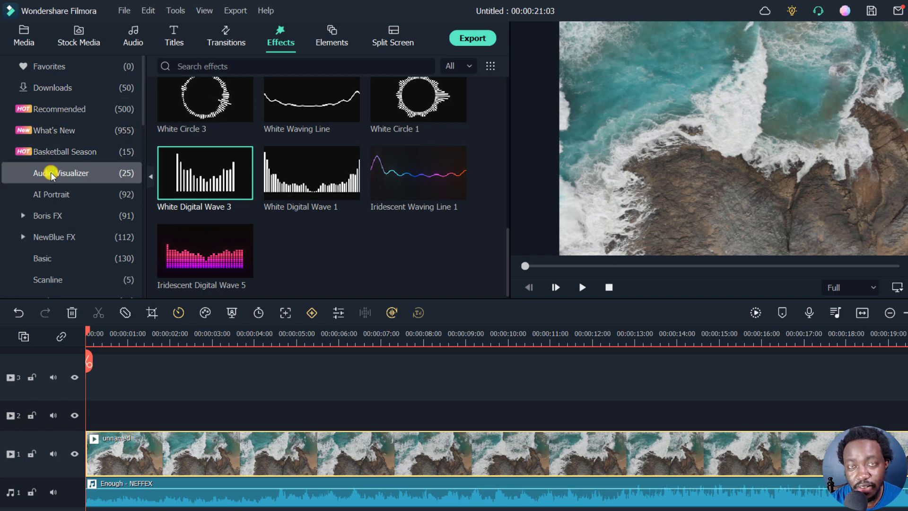
left_click_drag(507, 258, 495, 77)
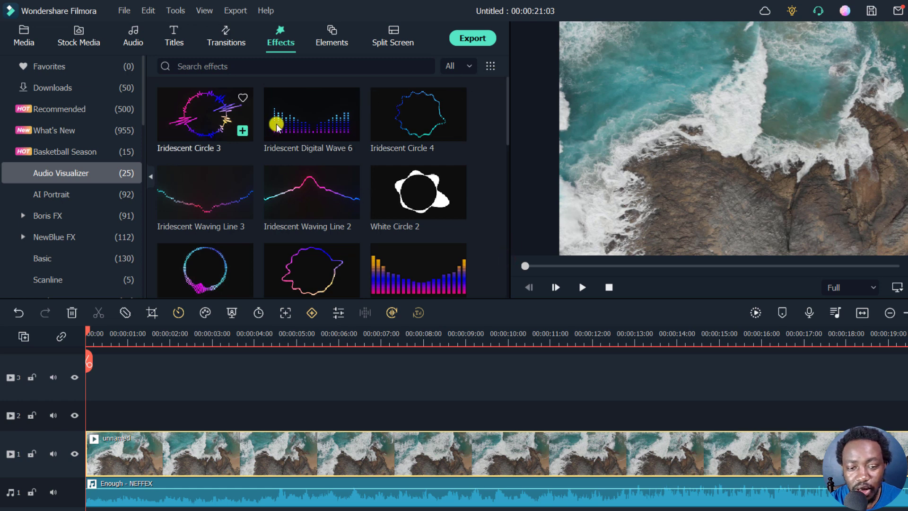
left_click(200, 116)
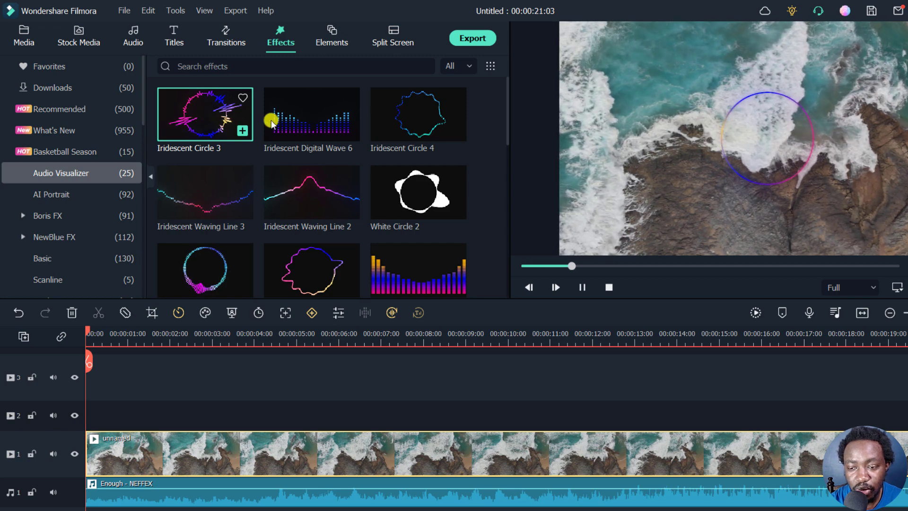
left_click(332, 114)
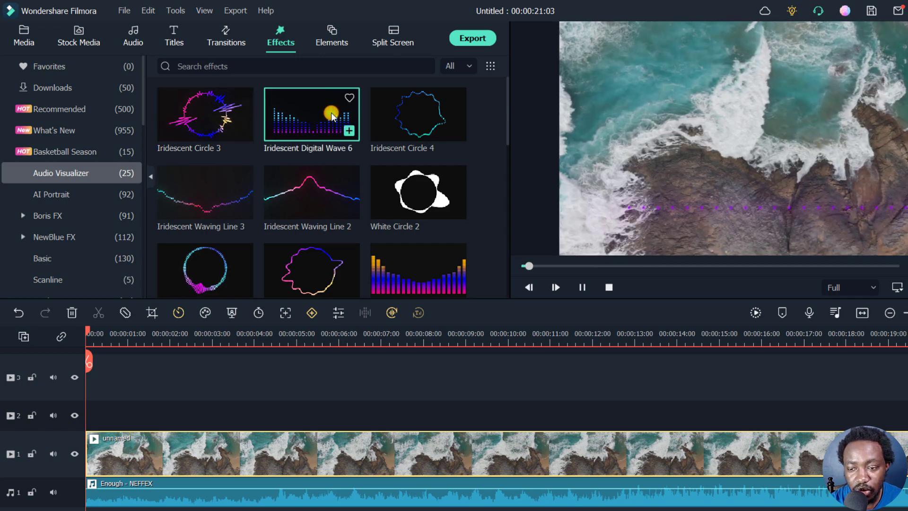
left_click(401, 121)
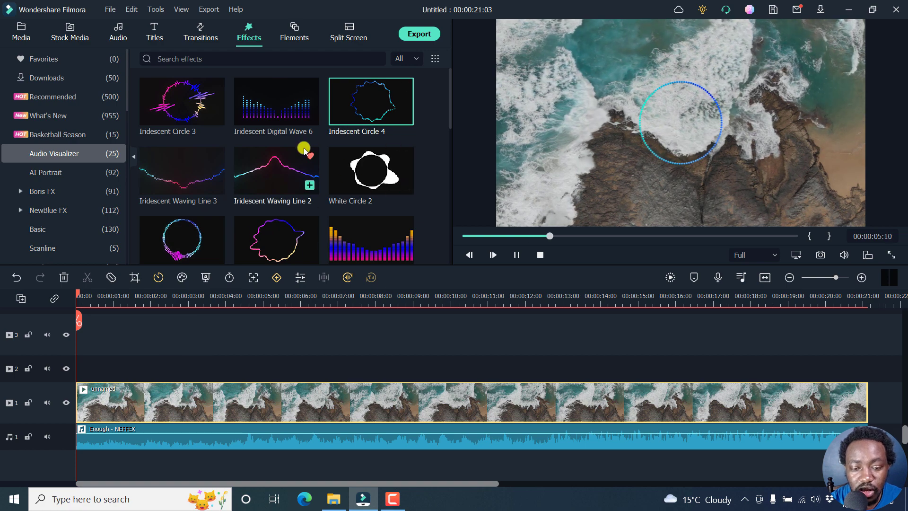
scroll(450, 88, "down", 1)
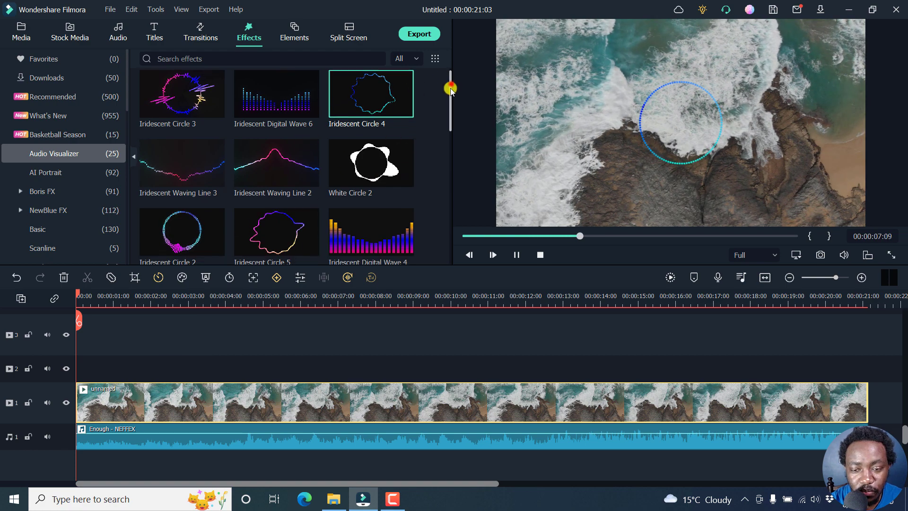
left_click(169, 195)
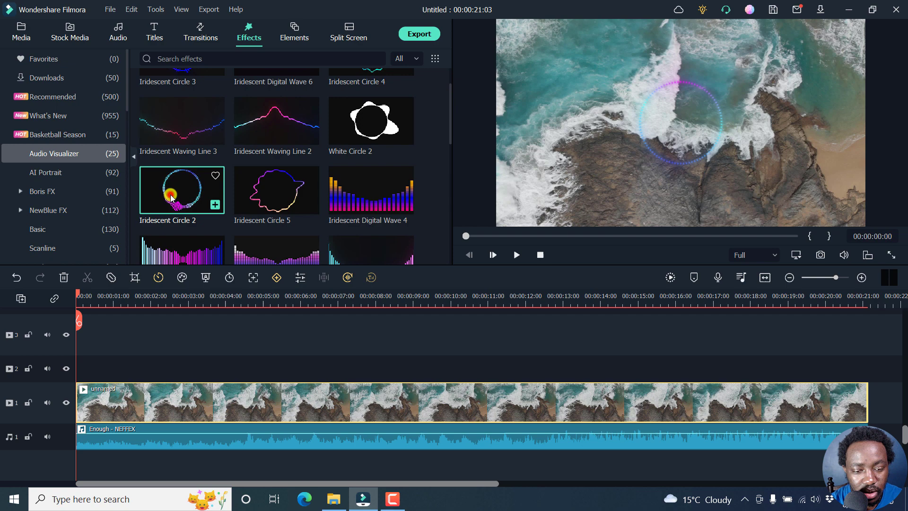
Put Iridescent Circle 2 on video track 2 and stretch it to 00:00:21:03.
left_click_drag(173, 196, 67, 358)
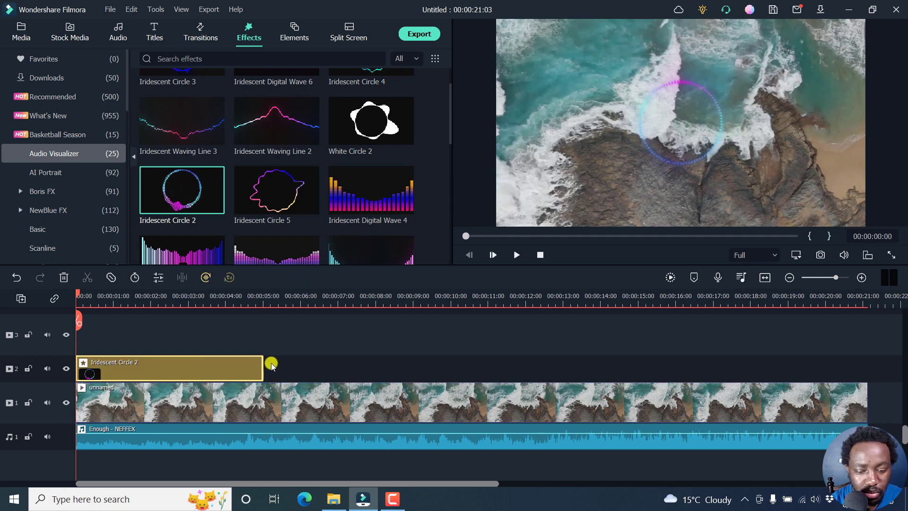
left_click_drag(263, 365, 869, 372)
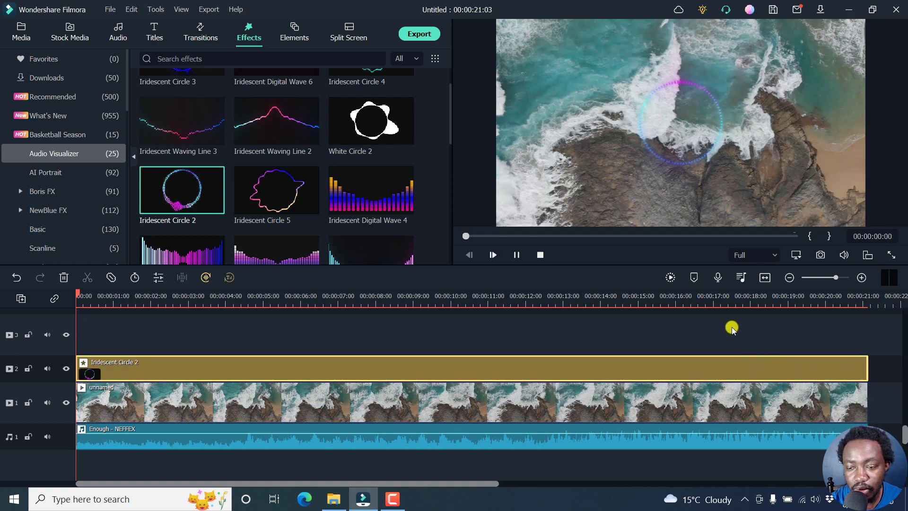
Play the visualizer over the coast footage up to 00:00:09:12, then return to Stock Media downloads.
key("space")
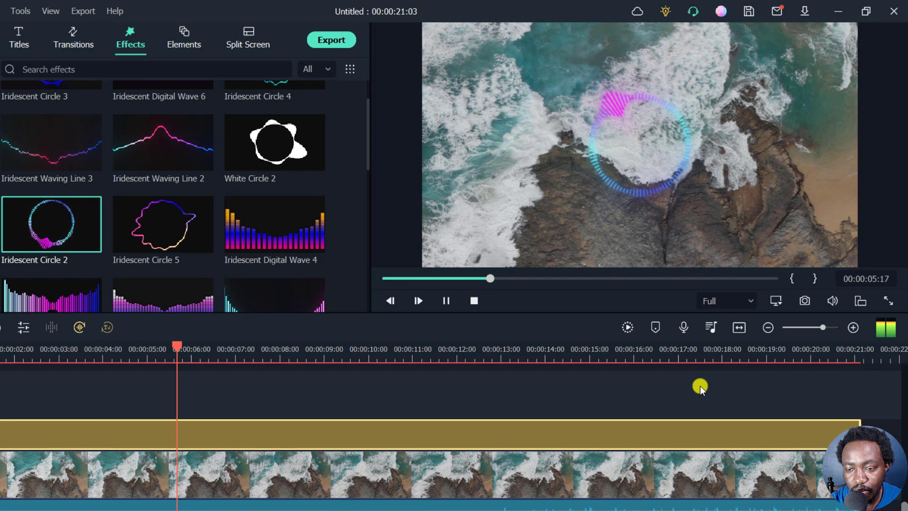
key("space")
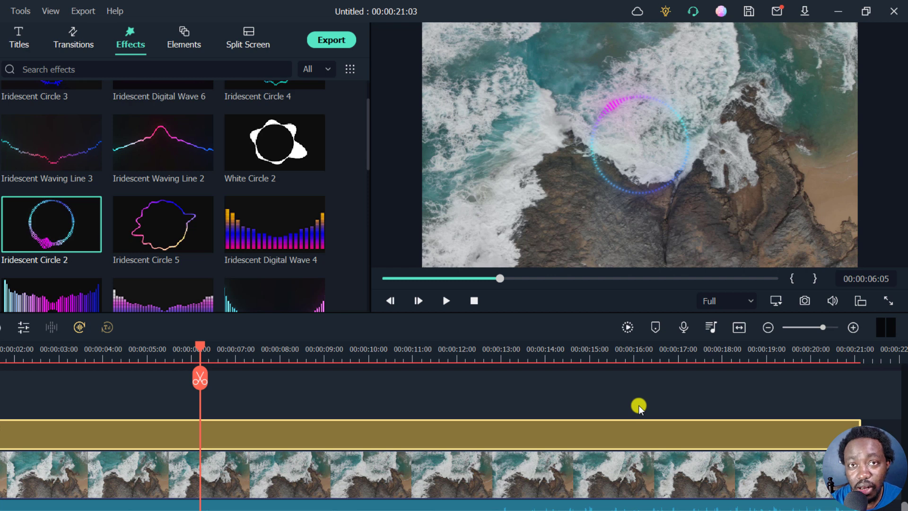
key("space")
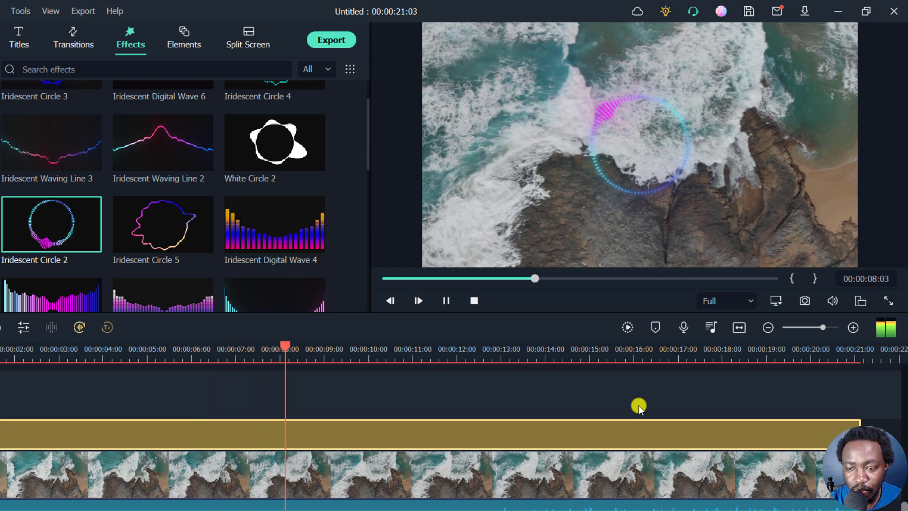
key("space")
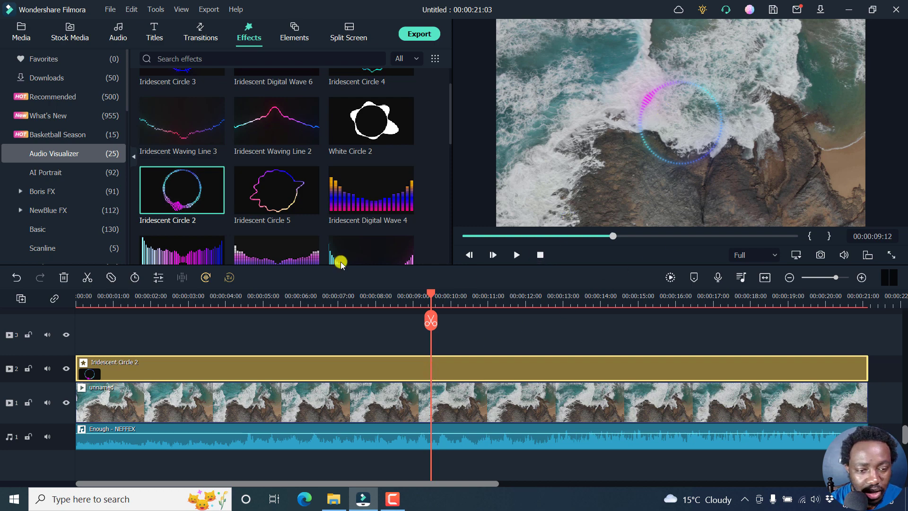
left_click(70, 32)
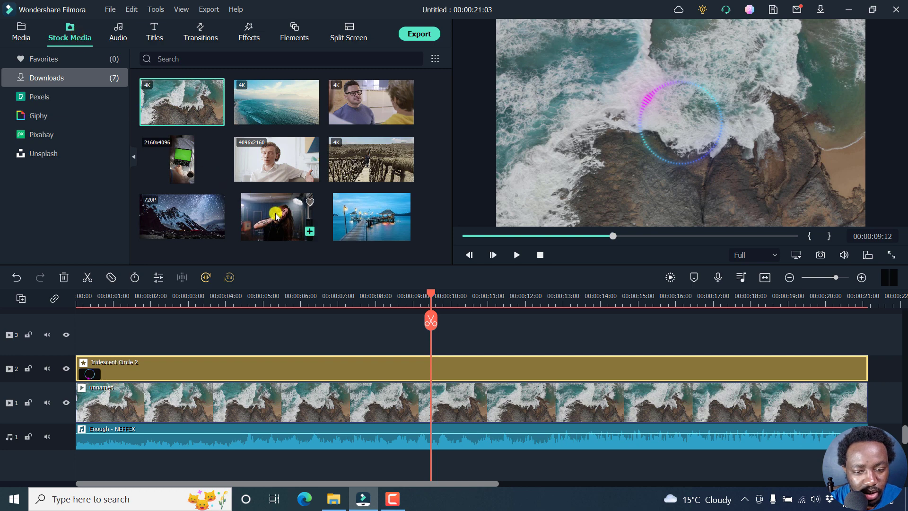
Add the A Tattooed Woman Singing clip to track 3, stretched to the timeline end.
left_click_drag(275, 216, 57, 350)
left_click_drag(260, 324, 867, 377)
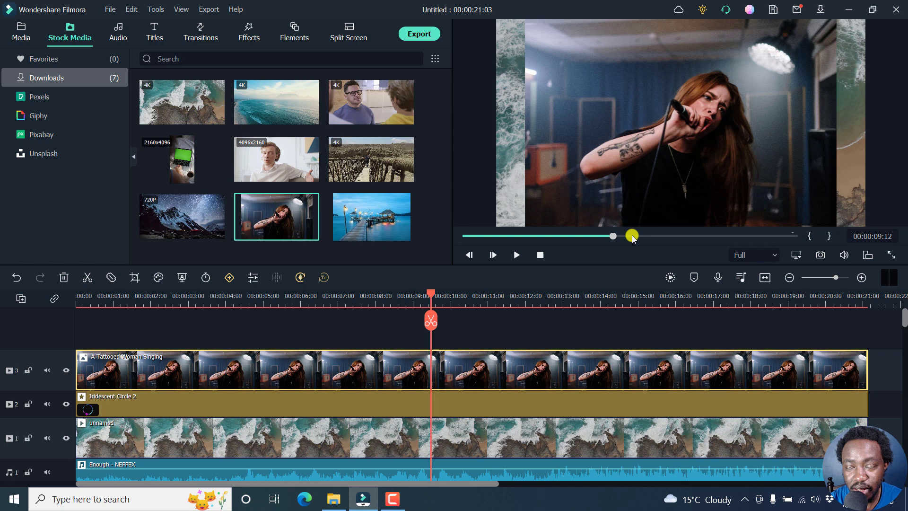
Apply a Circle mask to the singer clip.
double_click(457, 367)
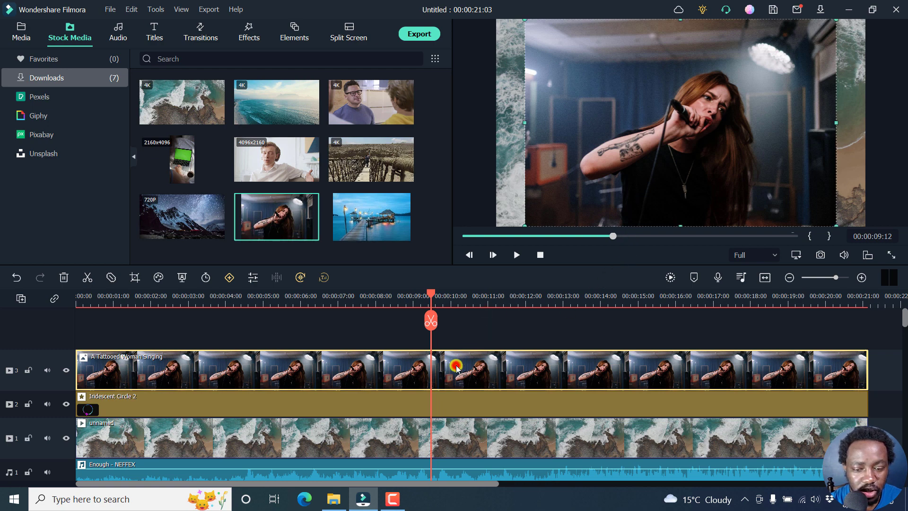
left_click(50, 53)
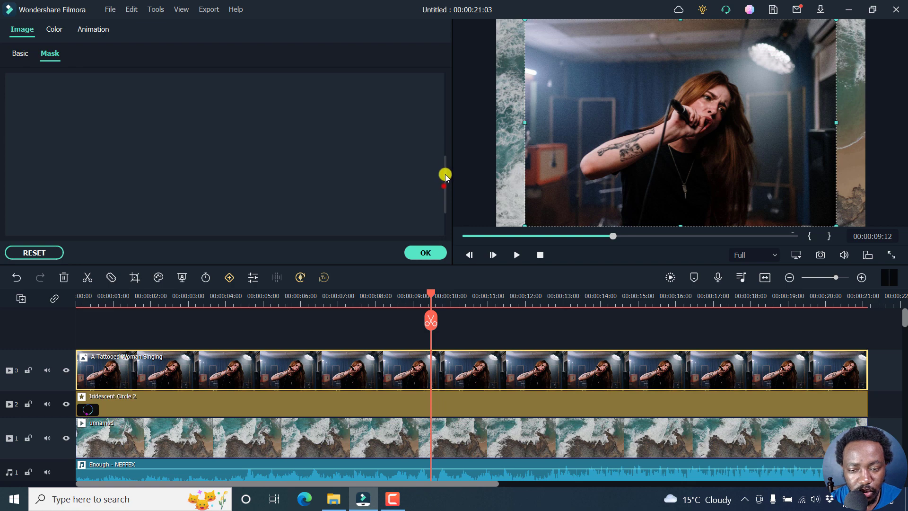
left_click_drag(445, 176, 441, 72)
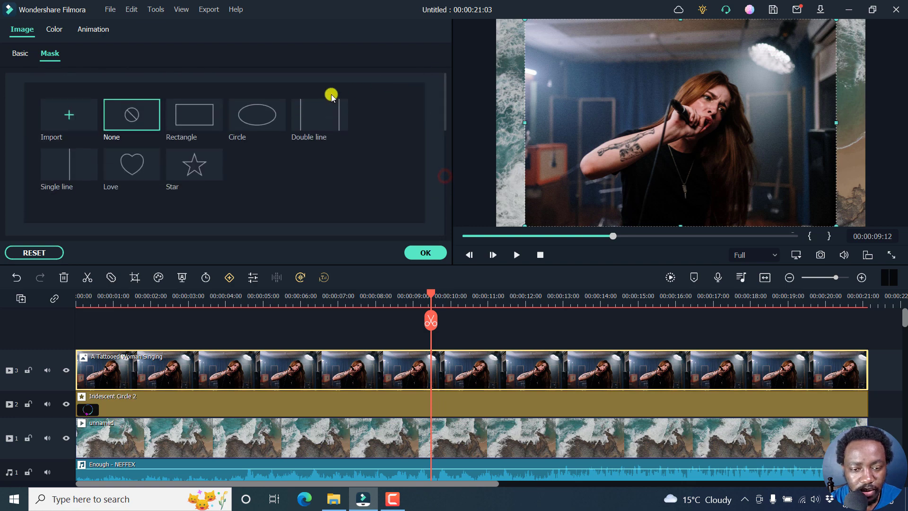
left_click(251, 120)
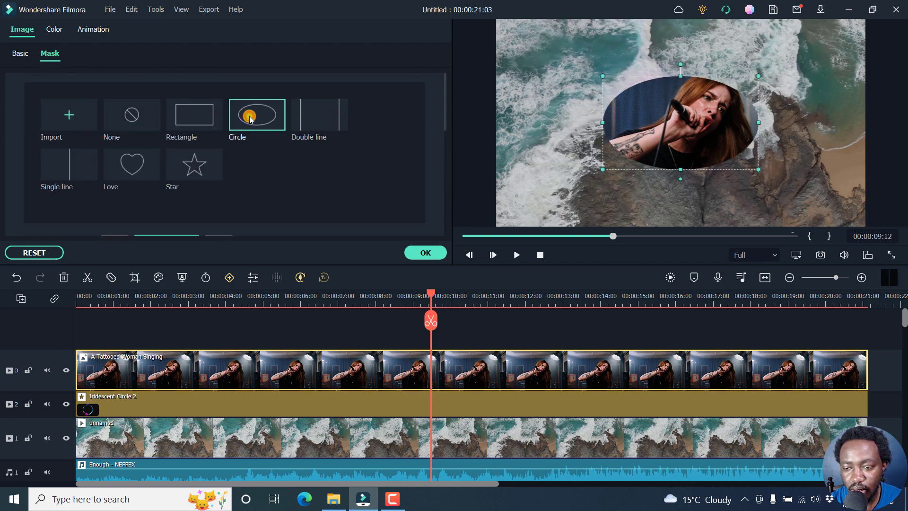
left_click_drag(445, 83, 446, 147)
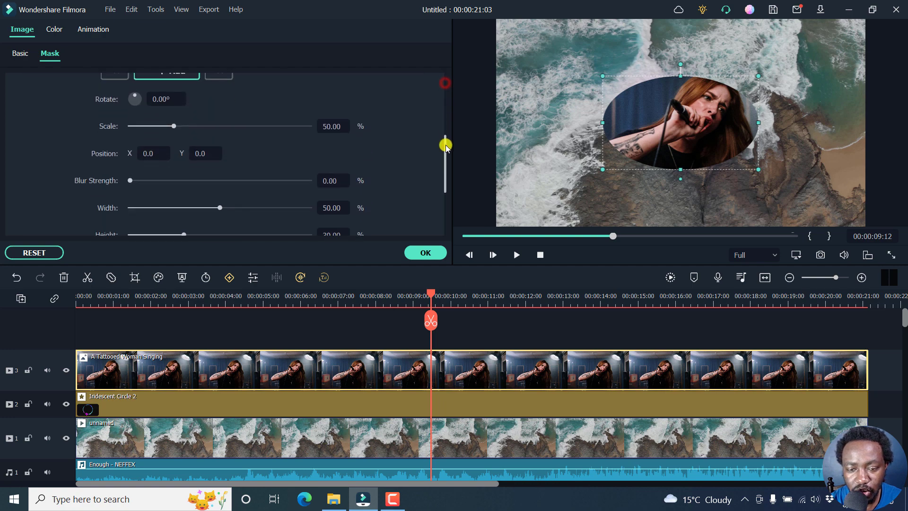
scroll(446, 147, "down", 3)
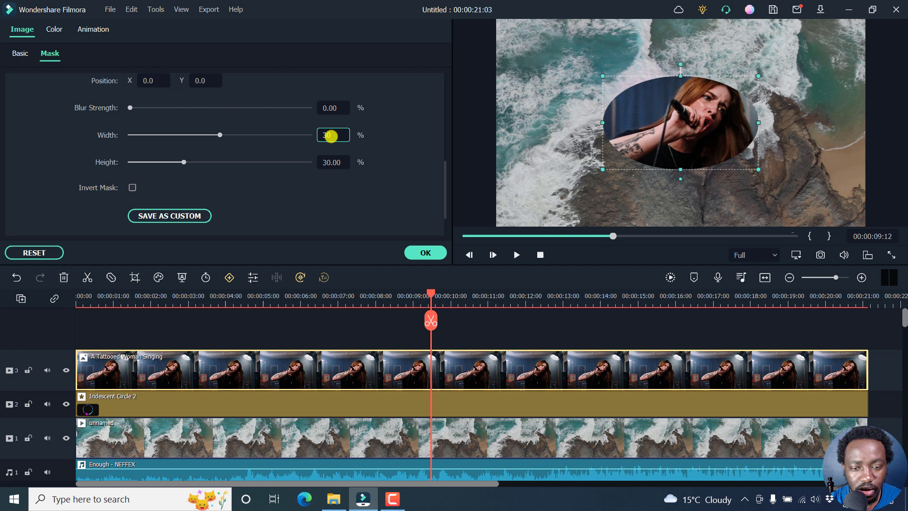
Set the mask width and height to 23% and nudge it right to X 3.0 inside the ring.
key("Return")
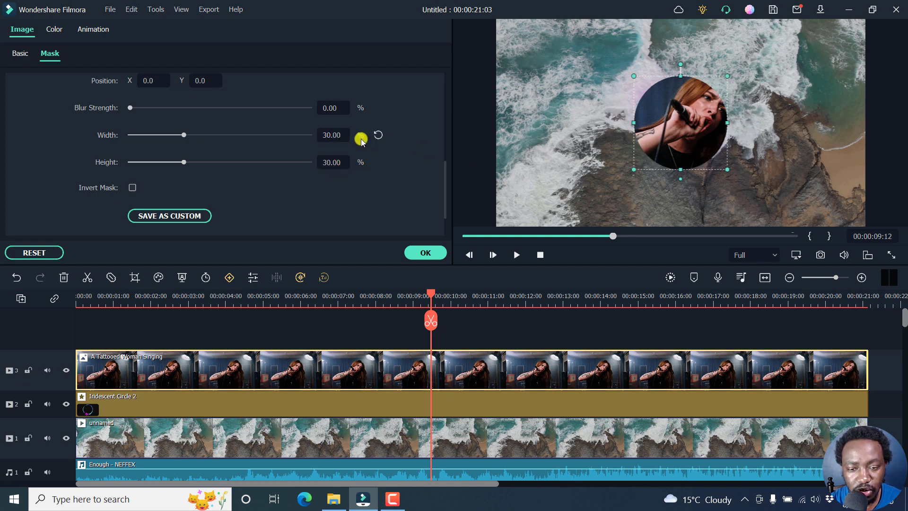
left_click(336, 133)
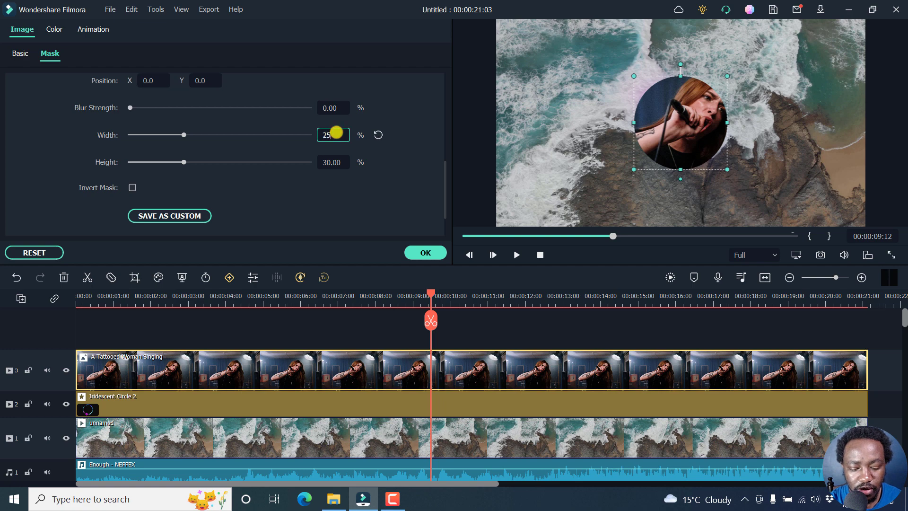
type("25")
key("Return")
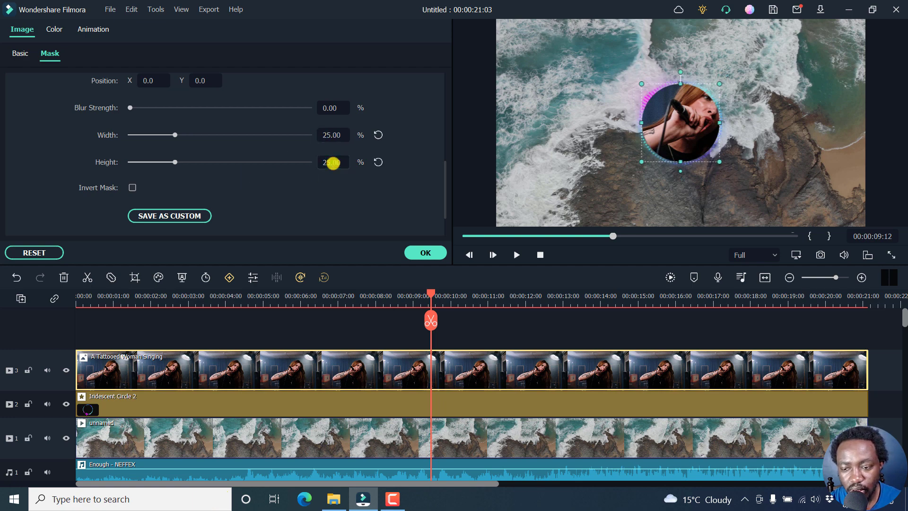
left_click(326, 134)
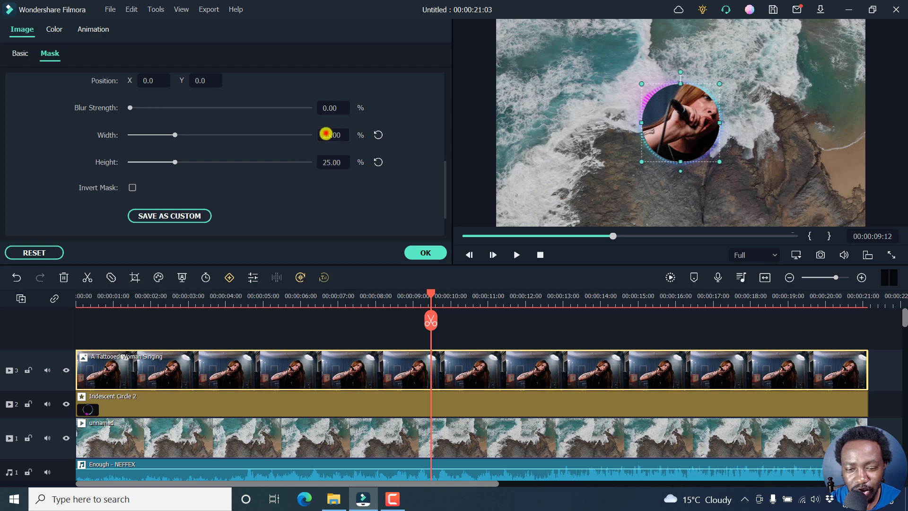
key("Return")
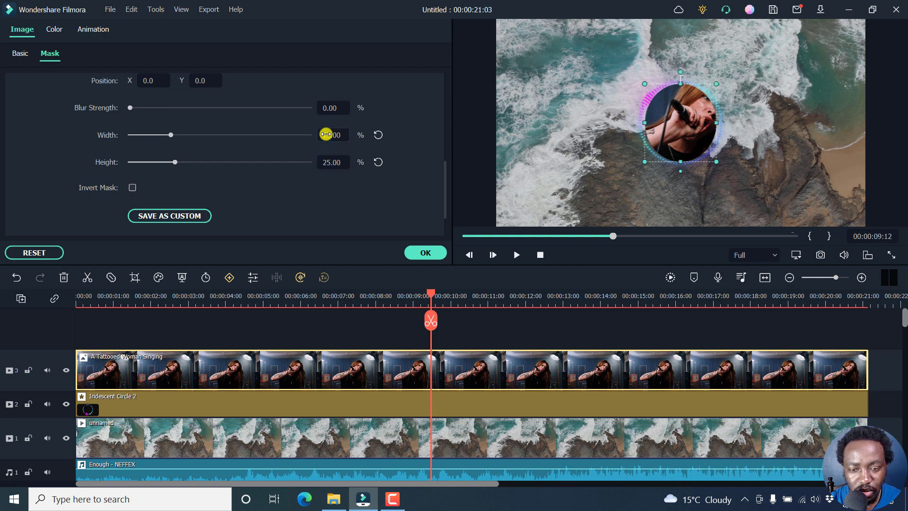
left_click(330, 162)
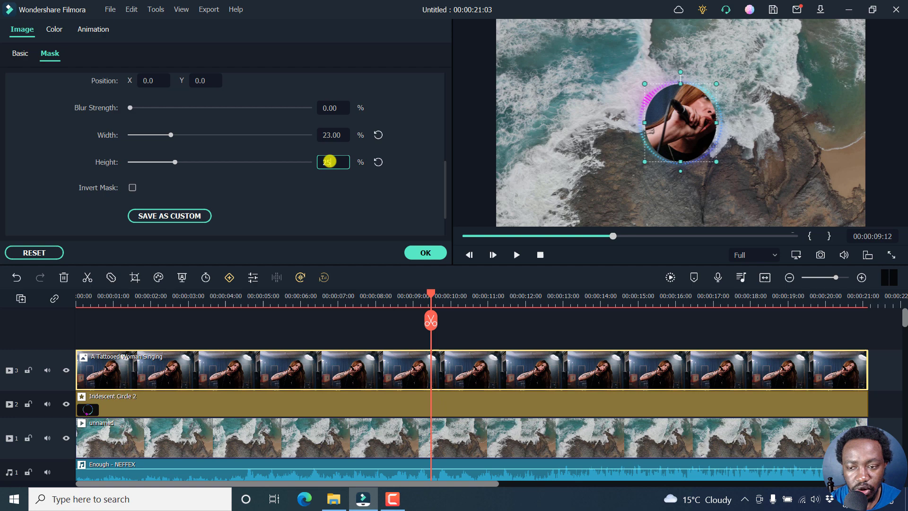
key("Return")
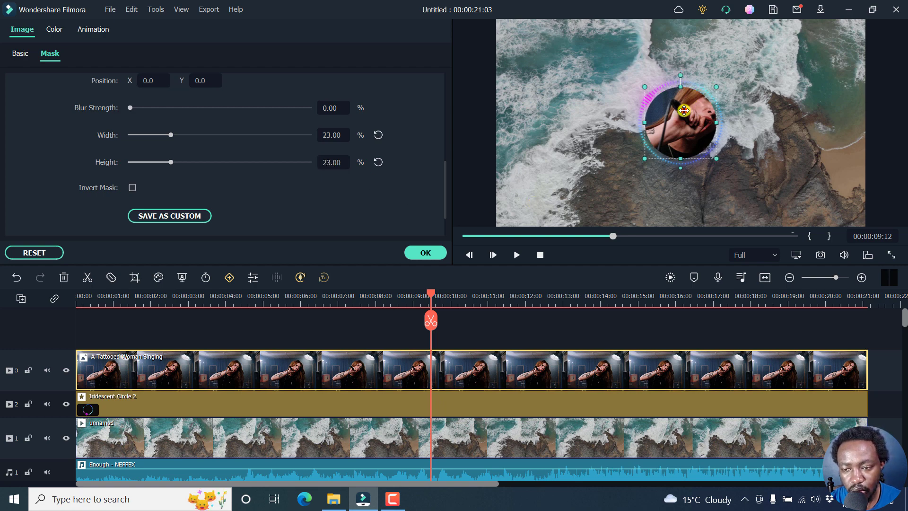
left_click_drag(684, 111, 684, 110)
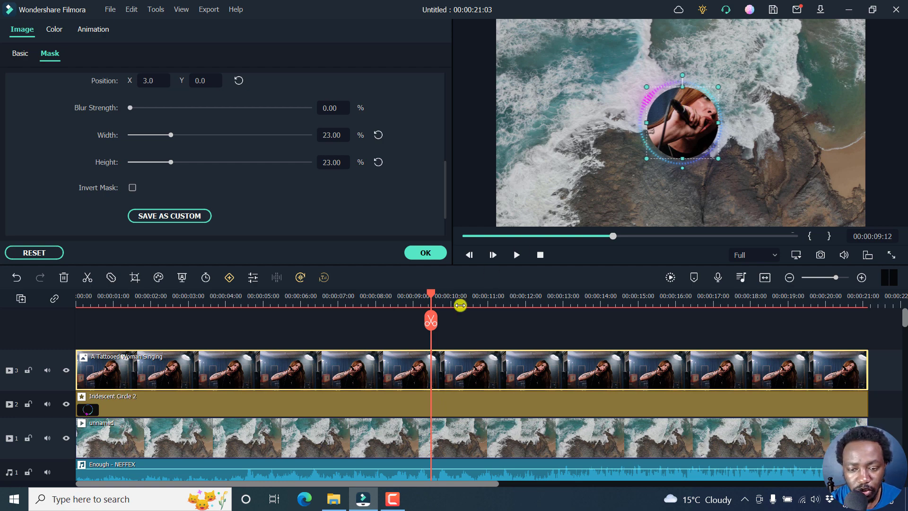
Confirm the mask and play from the start to 00:00:05:12 to check the singer inside the ring.
left_click(443, 252)
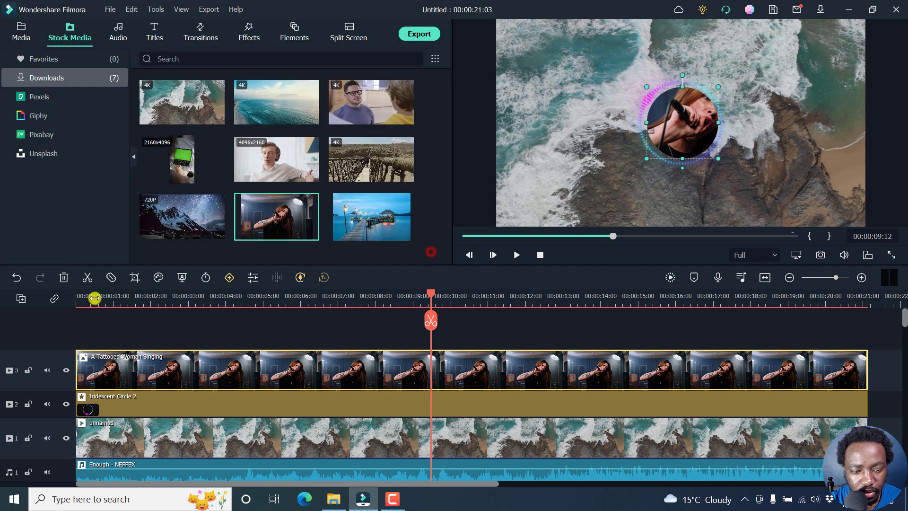
left_click(89, 299)
key("space")
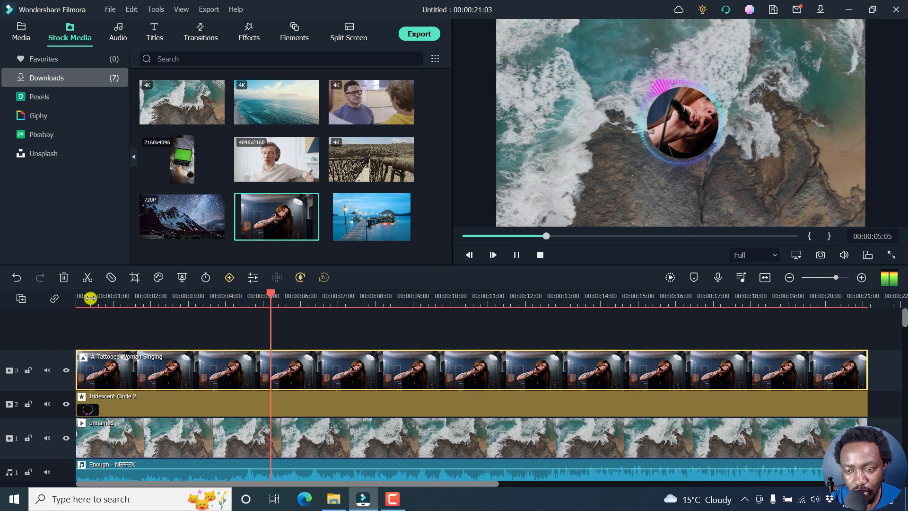
key("space")
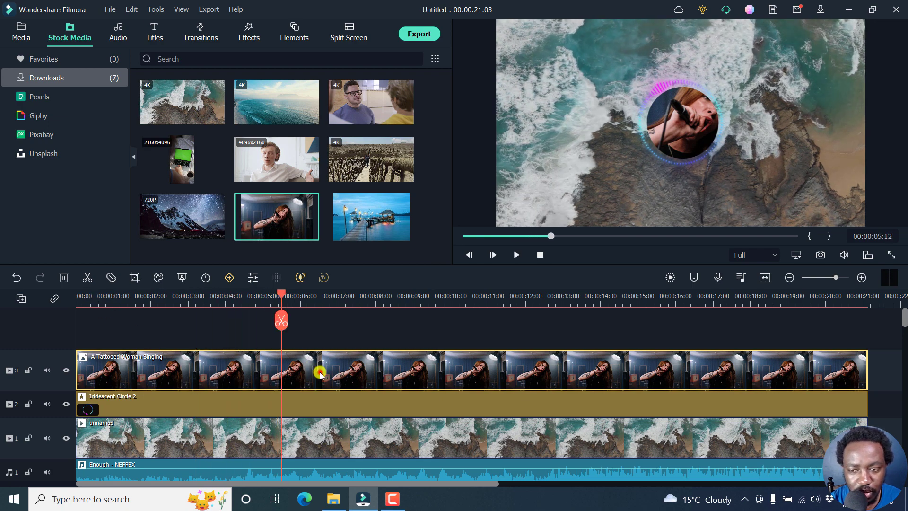
Give the singer clip a white drop shadow with distance 10, blur 20 and opacity 80.
double_click(319, 371)
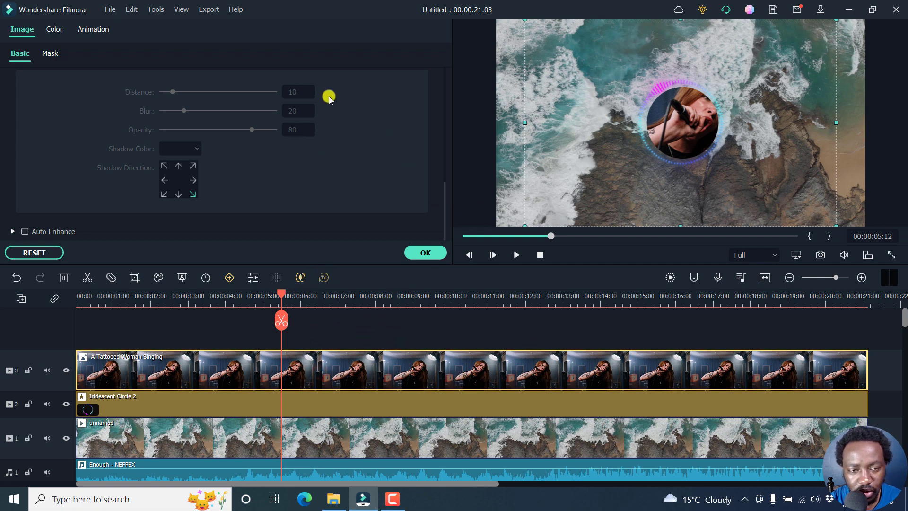
mouse_move(445, 203)
left_mouse_down()
mouse_move(442, 142)
mouse_move(444, 189)
left_mouse_up()
left_click(24, 210)
left_click(181, 209)
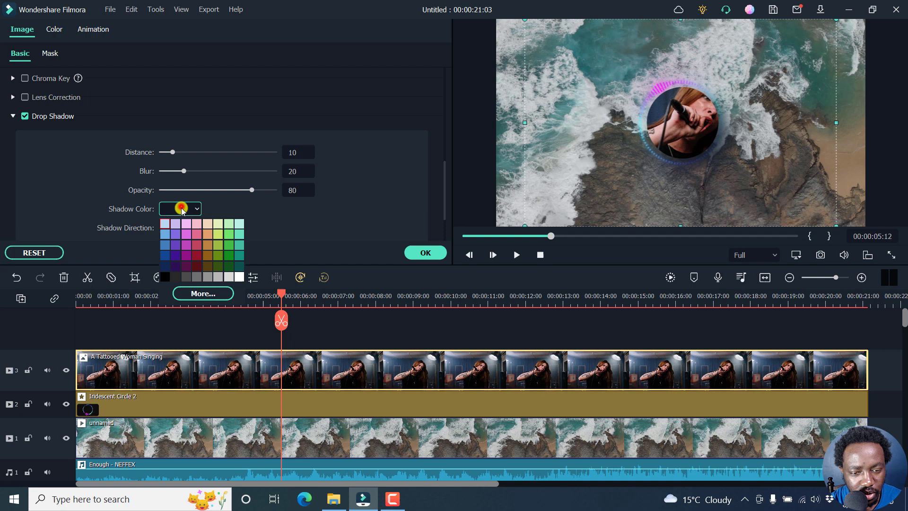
left_click(240, 276)
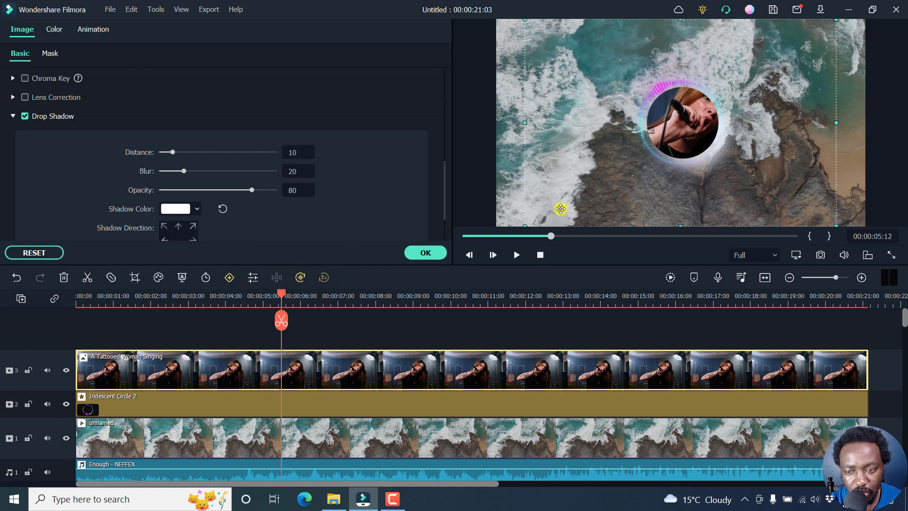
left_click(429, 255)
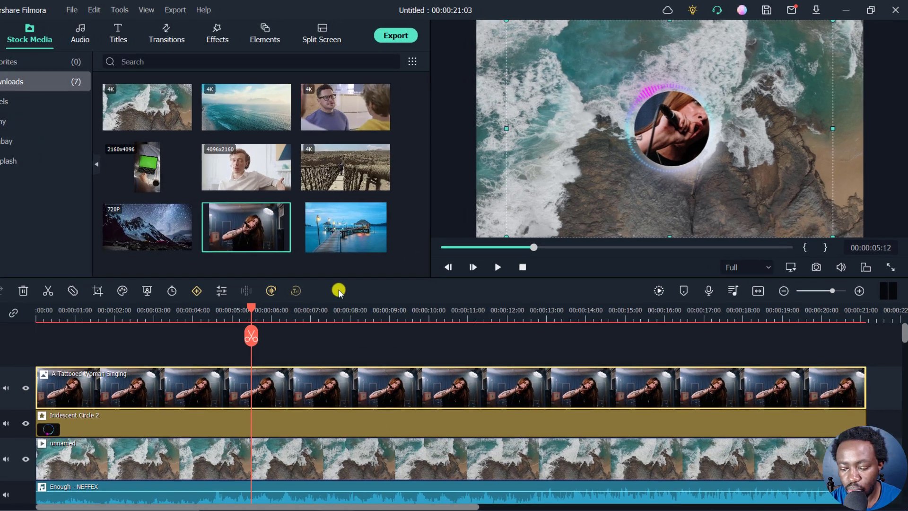
key("Home")
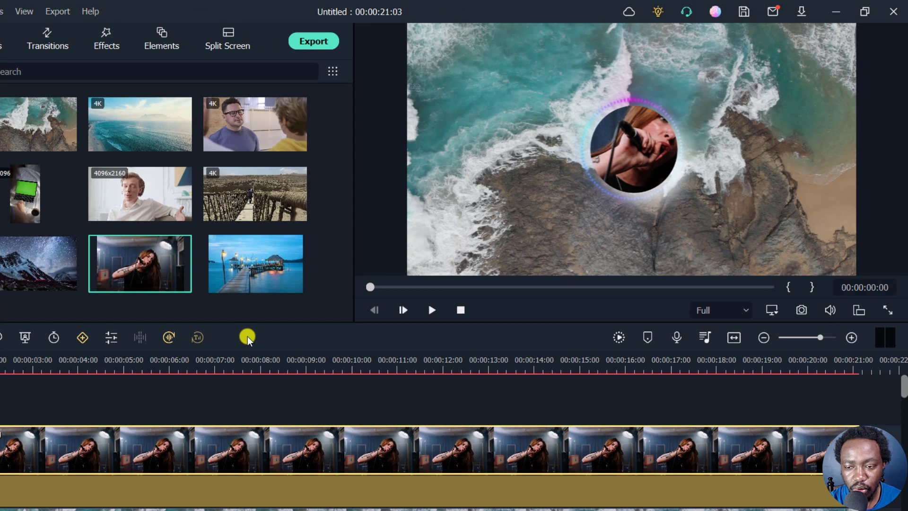
key("space")
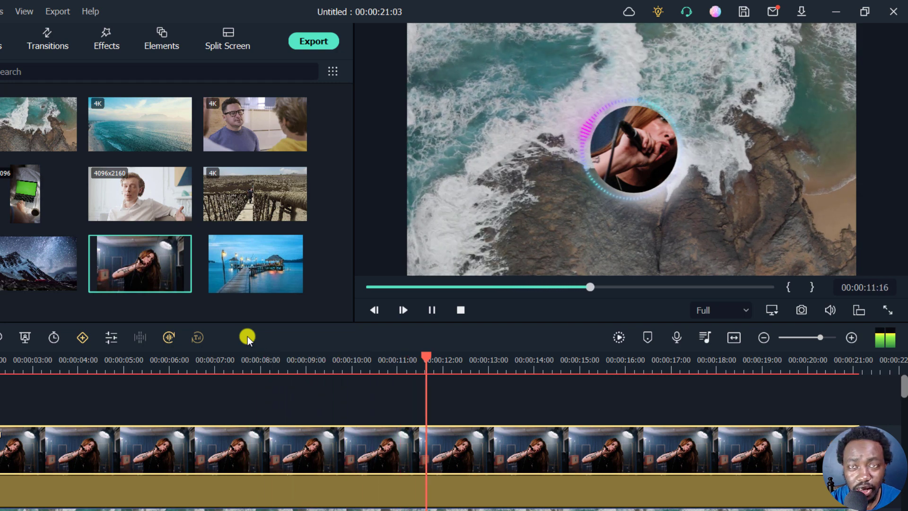
key("space")
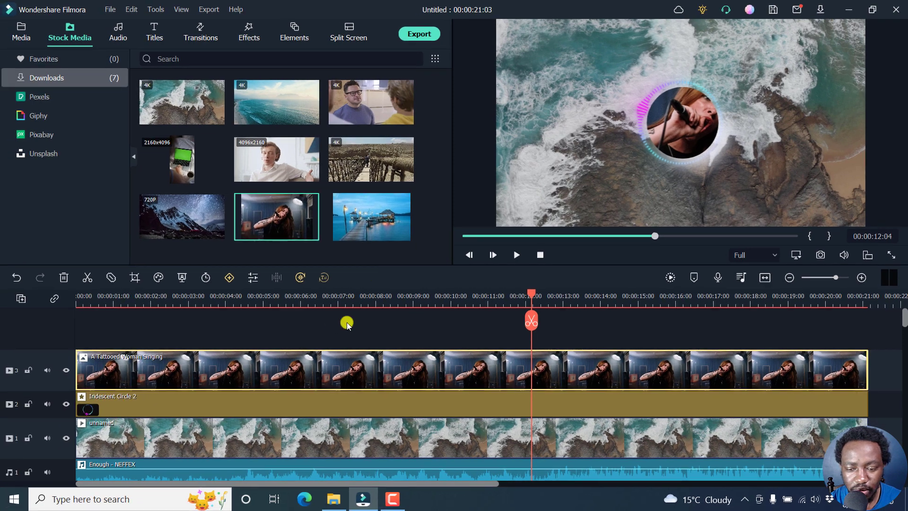
left_click(80, 296)
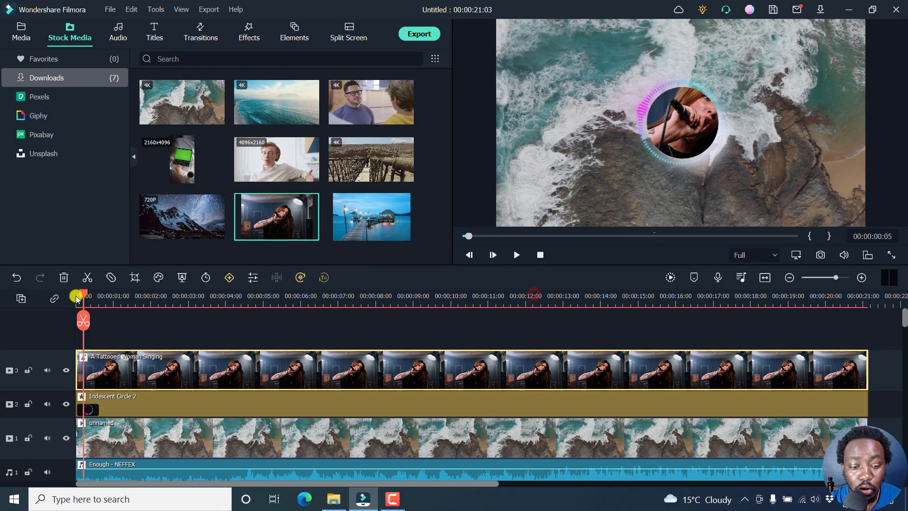
left_click(266, 335)
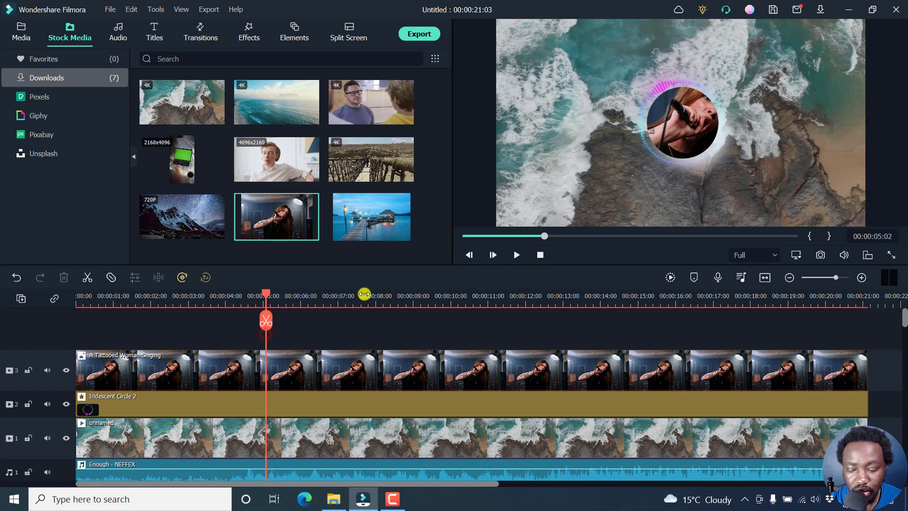
Add White Digital Wave 4 on a new track 4, stretched to 00:00:21:03.
key("Home")
left_click(255, 24)
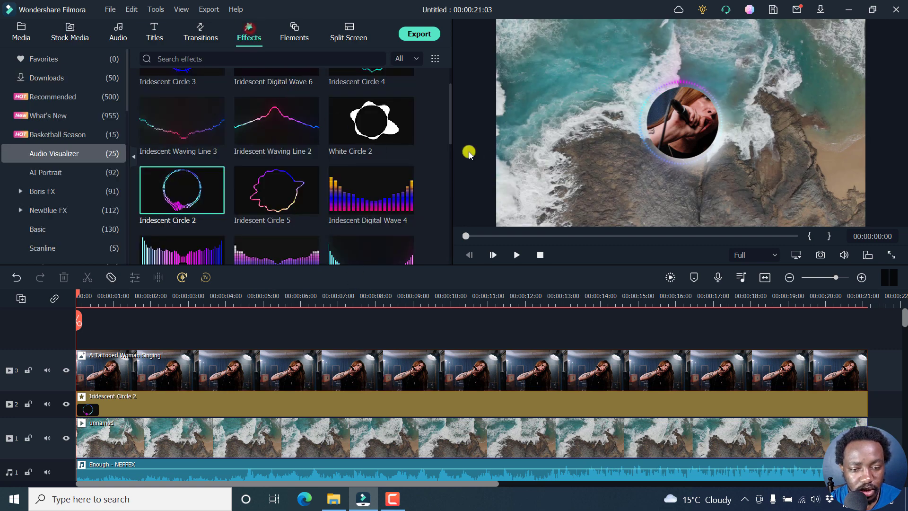
left_click_drag(451, 122, 448, 235)
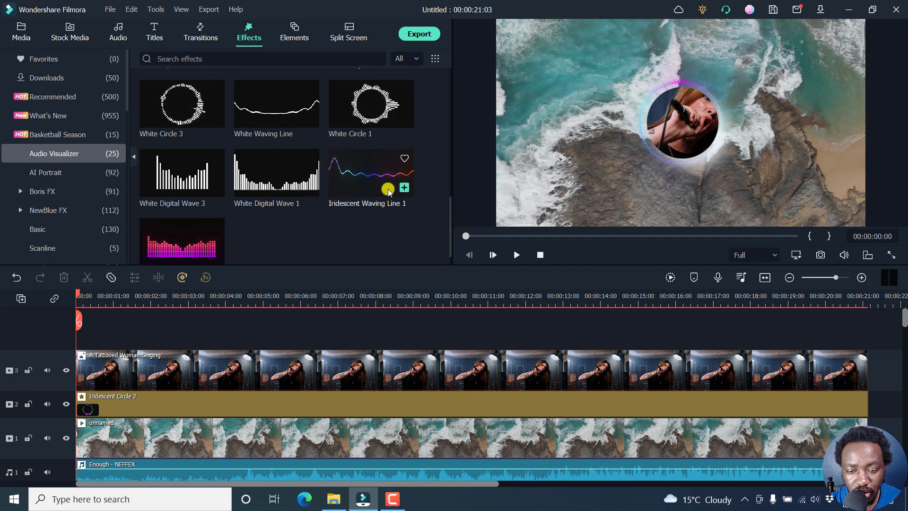
left_click_drag(450, 228, 446, 168)
left_click_drag(254, 161, 79, 327)
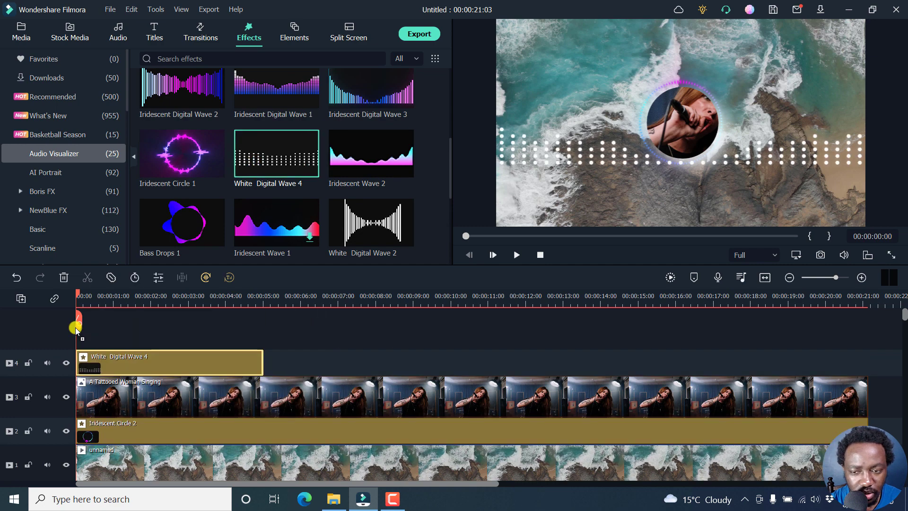
left_click_drag(259, 360, 775, 375)
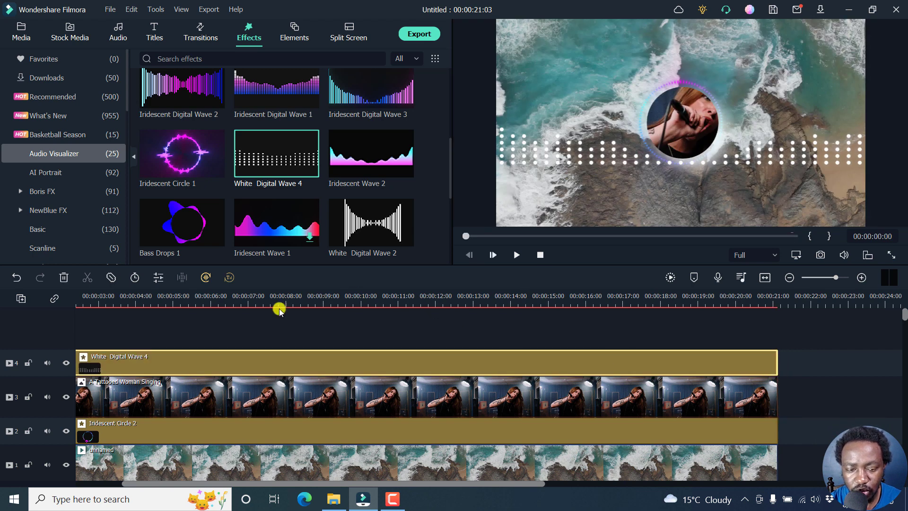
Preview the new wave from about 4 seconds and select its clip.
left_click(136, 298)
key("space")
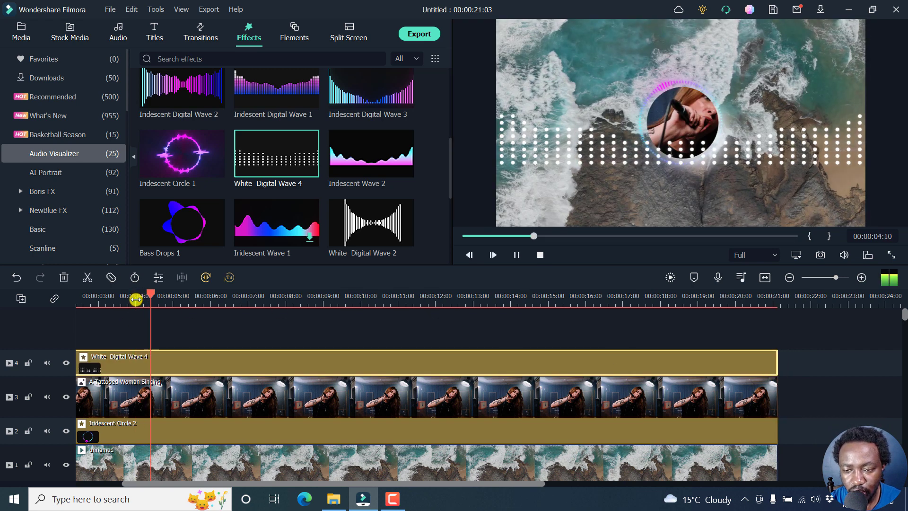
key("space")
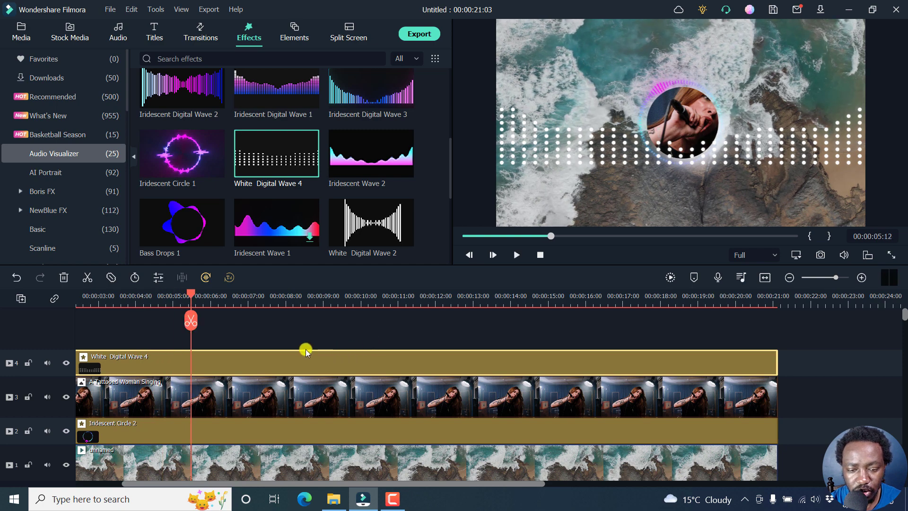
left_click(293, 357)
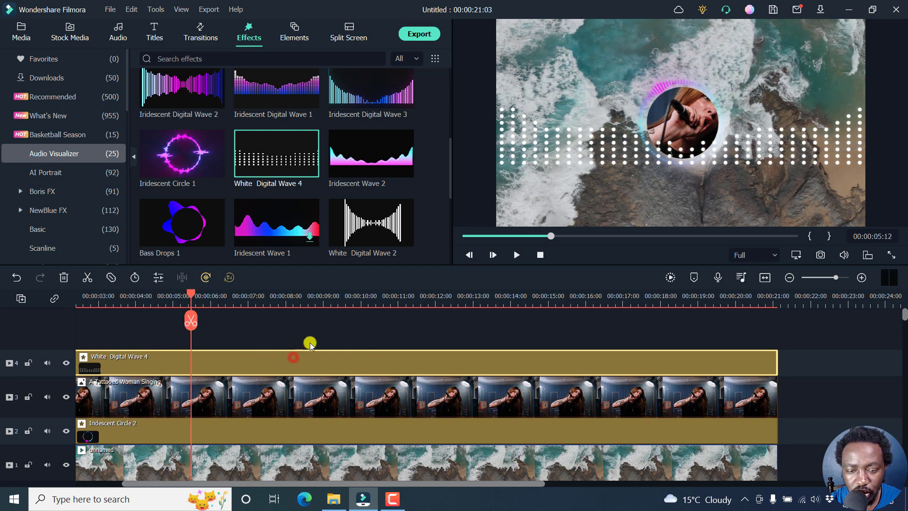
Set the wave to Scale X 1.09, Scale Y 0.57 and Position Y 40.63.
double_click(253, 362)
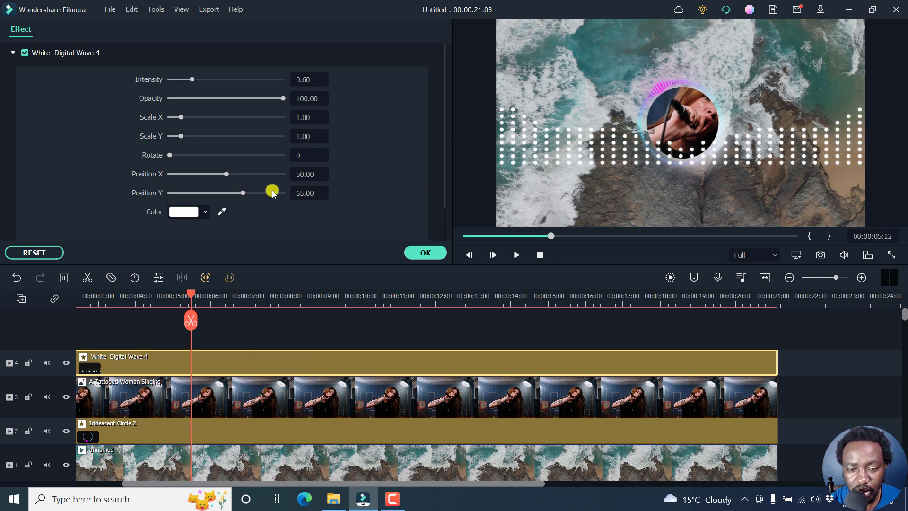
mouse_move(242, 195)
left_mouse_down()
mouse_move(194, 196)
mouse_move(225, 190)
left_mouse_up()
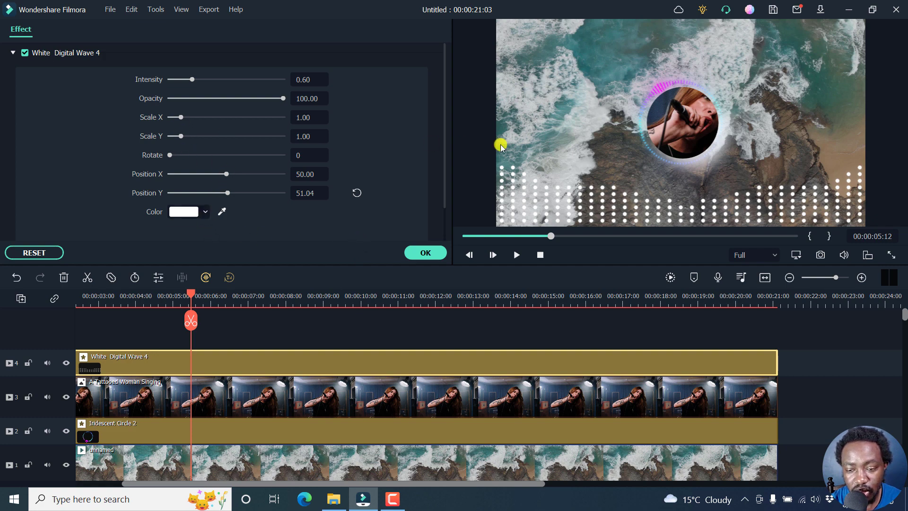
left_click(182, 119)
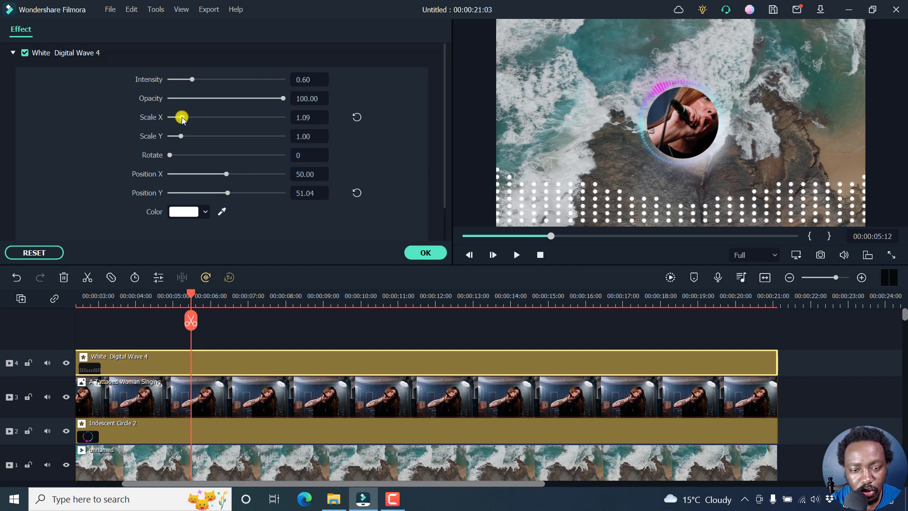
left_click_drag(181, 137, 176, 135)
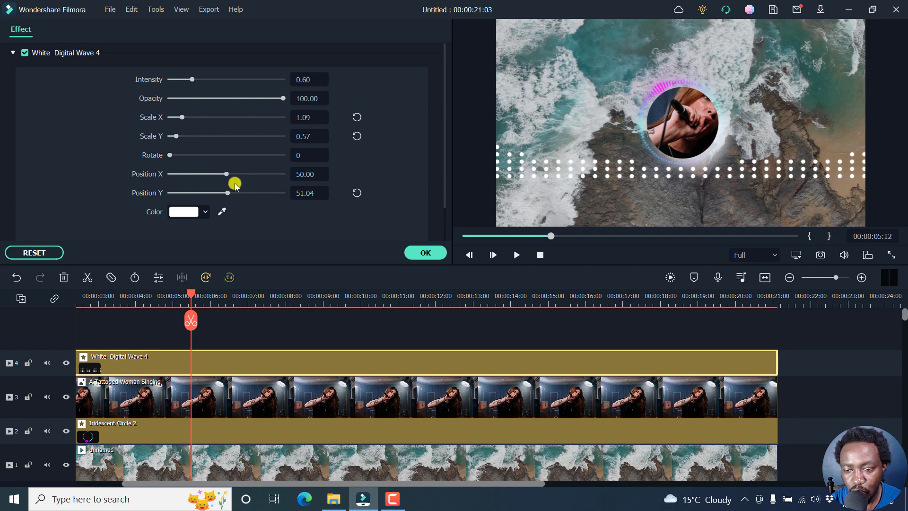
left_click_drag(229, 195, 215, 199)
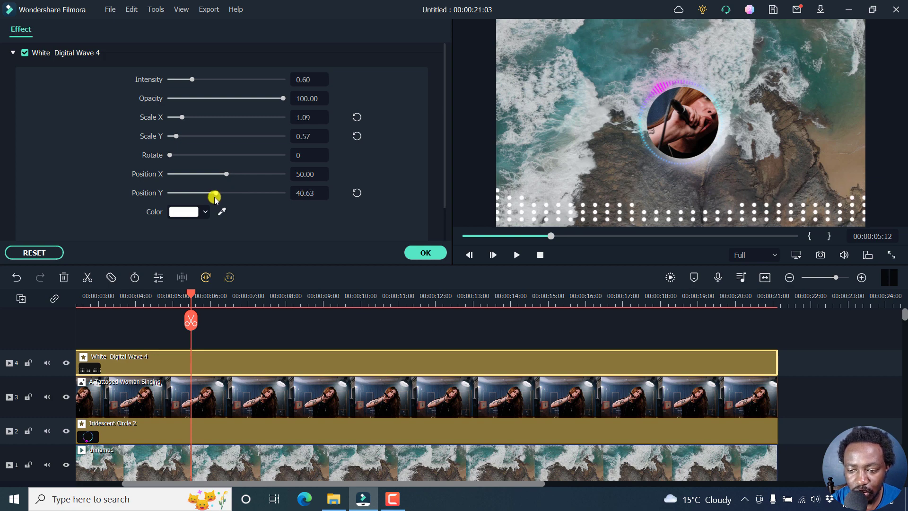
Colour the wave with the circle visualizer's pink using the eyedropper.
left_click(178, 213)
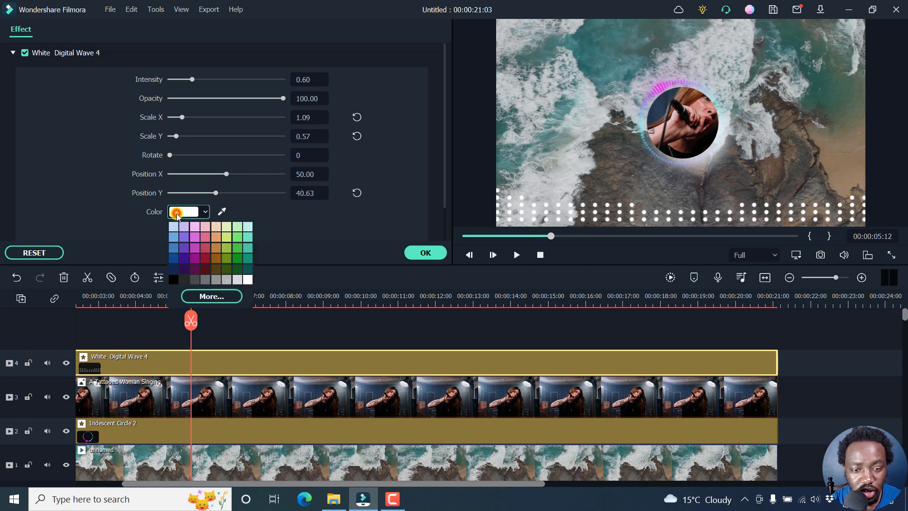
left_click(223, 212)
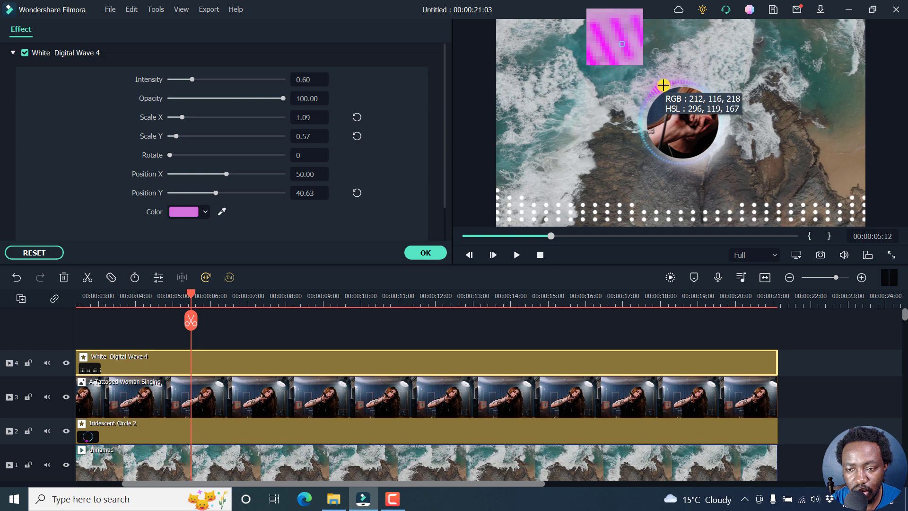
left_click(663, 85)
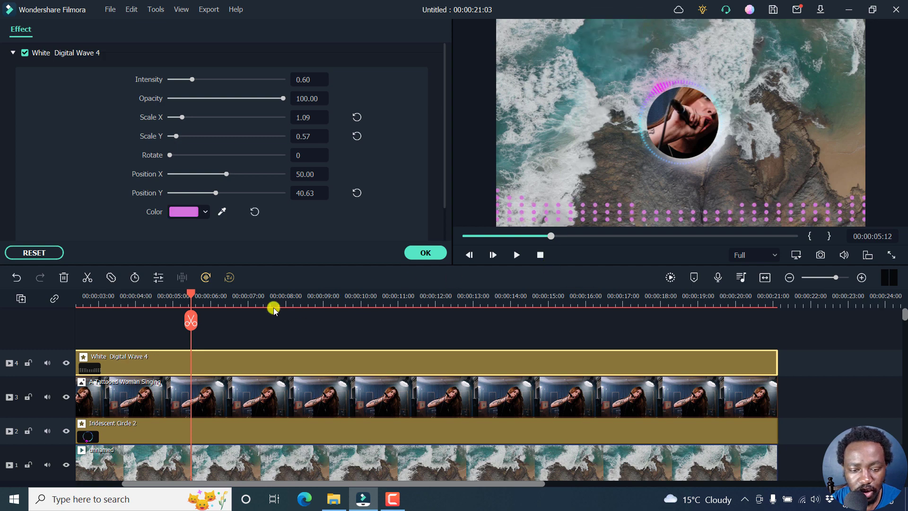
Confirm the wave settings, preview the pink wave, rewind, and show the Titles library.
left_click(421, 253)
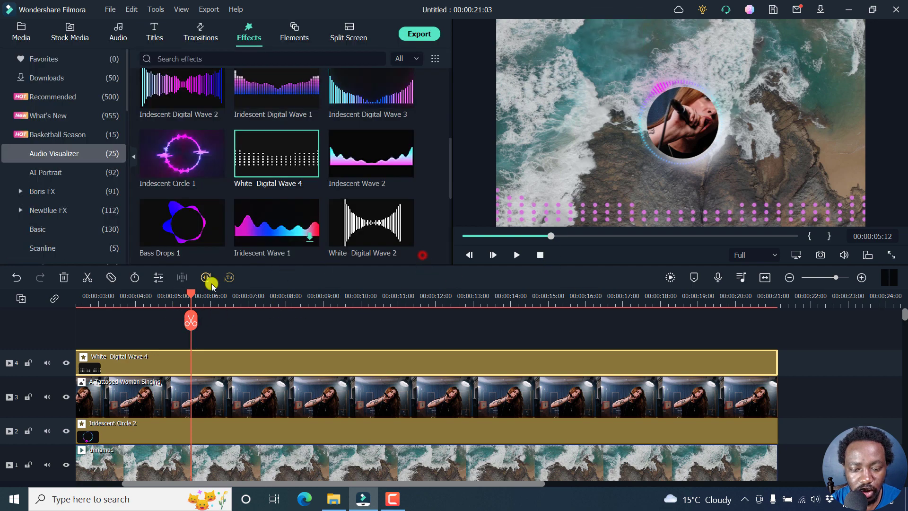
left_click(159, 304)
key("space")
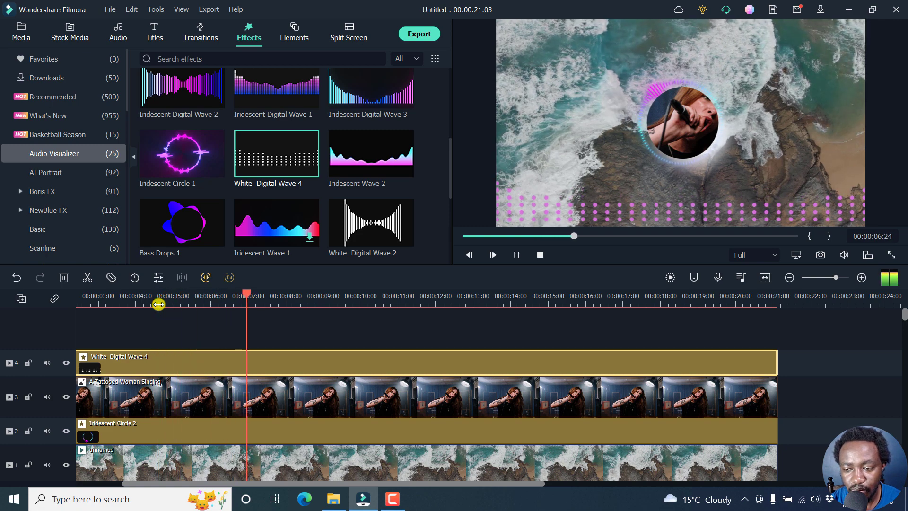
key("space")
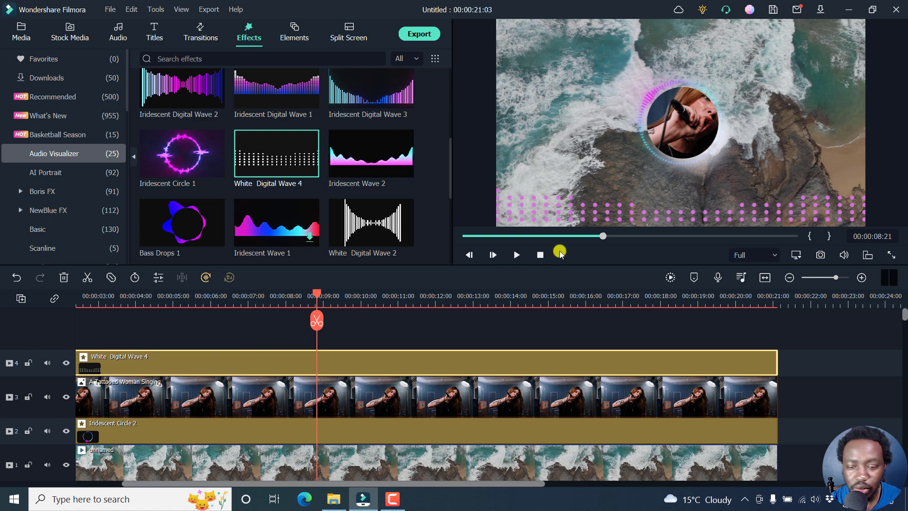
left_click(541, 255)
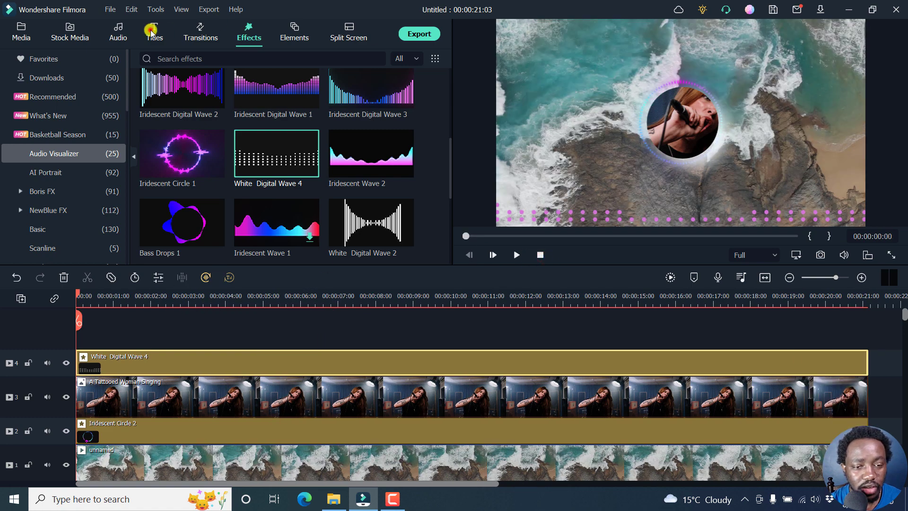
left_click(150, 31)
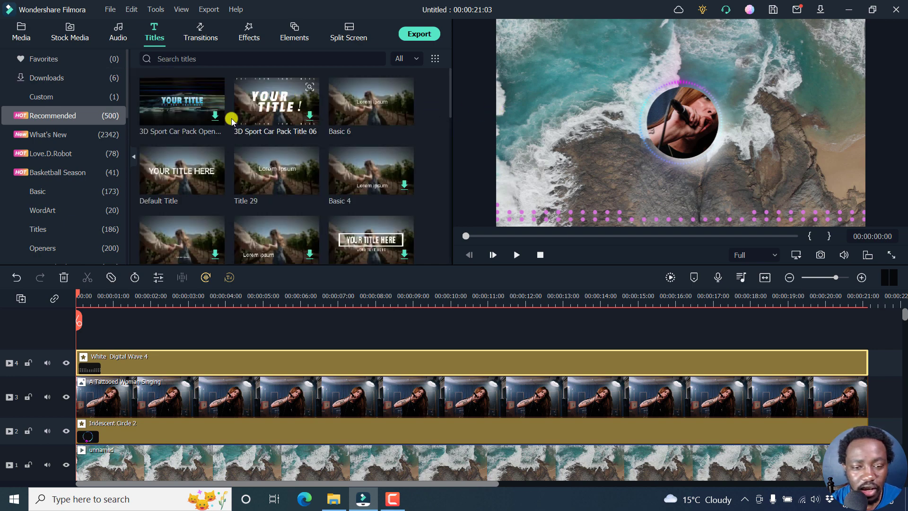
Add the Basic 6 title to the timeline and open it for editing.
left_click(370, 100)
left_click(404, 116)
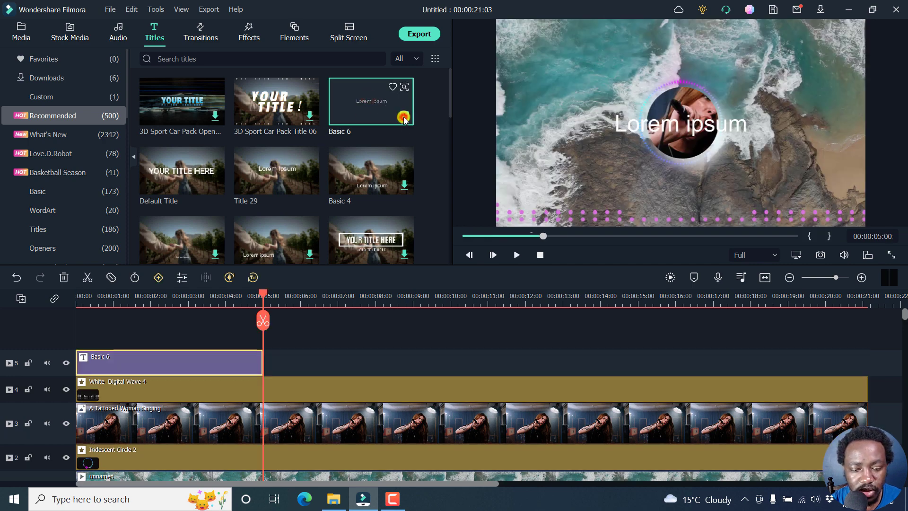
left_click(127, 306)
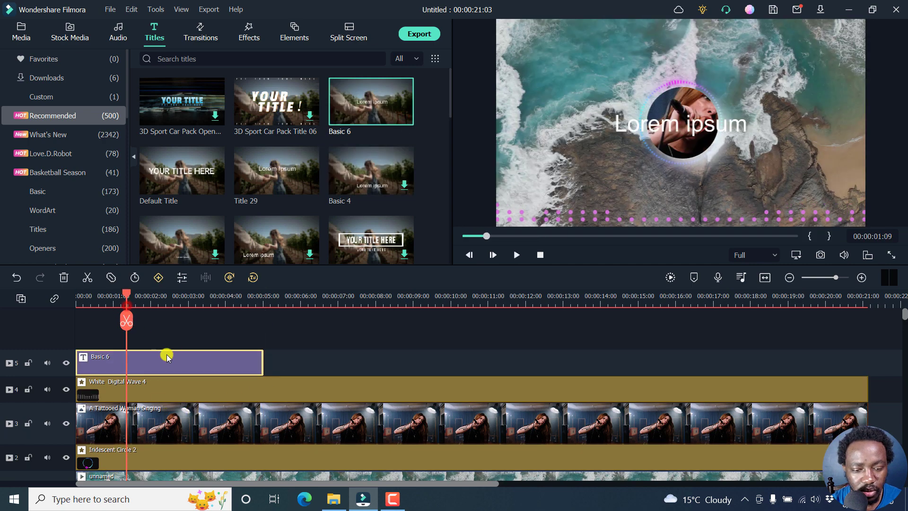
double_click(167, 354)
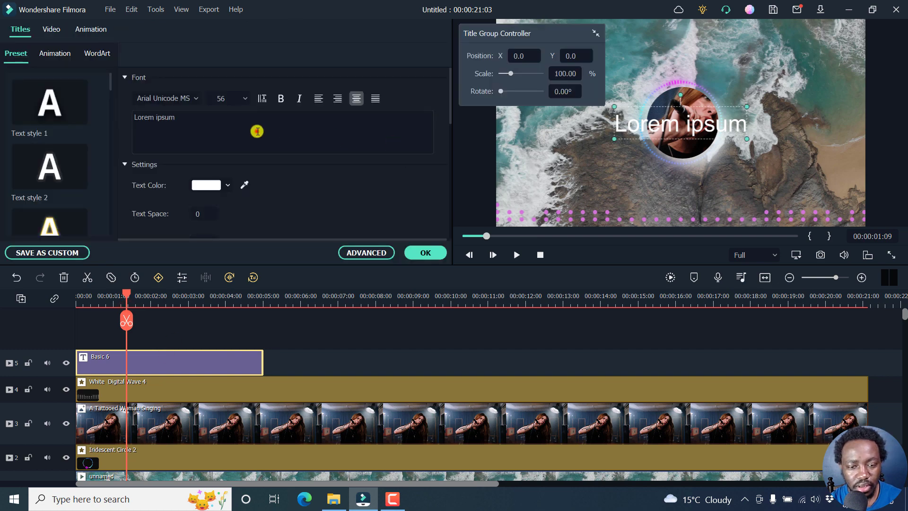
Replace the placeholder text with 'First Song' in the Articulate font.
left_click(258, 131)
key("ctrl+a")
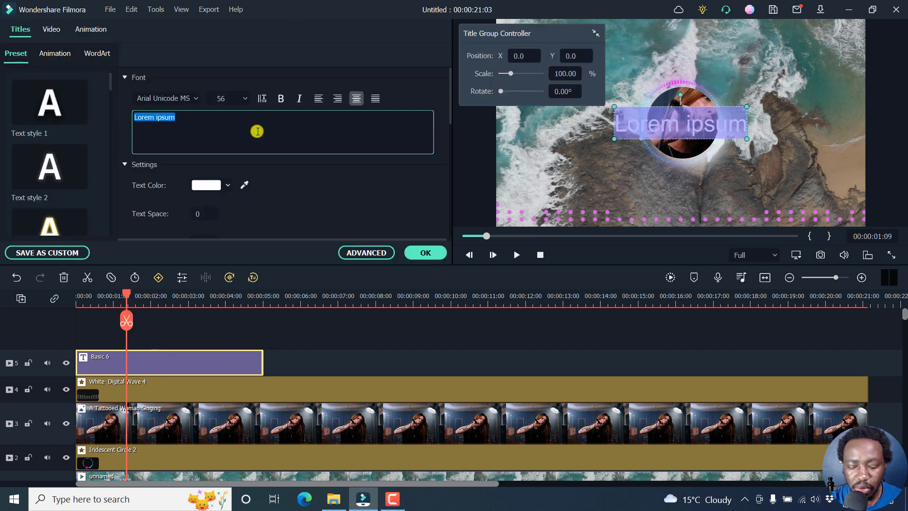
type("First SOn")
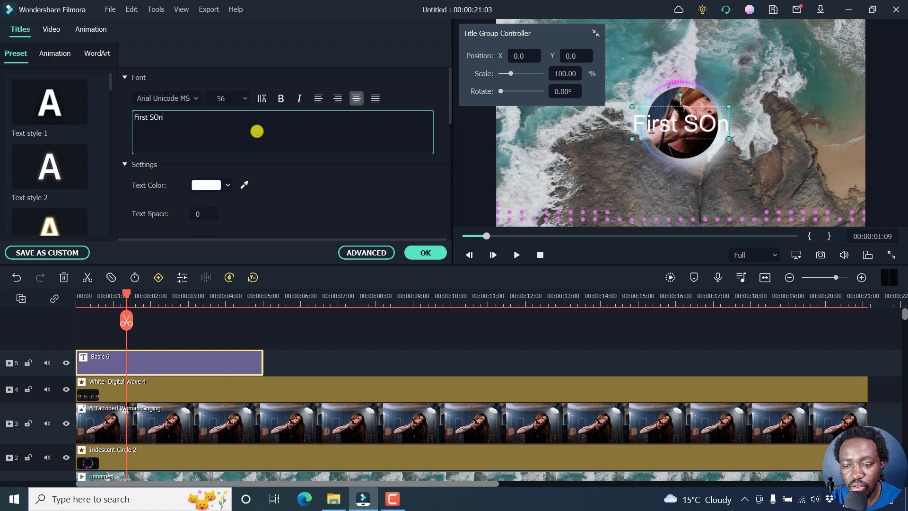
key("BackSpace")
key("BackSpace")
type("ong")
key("ctrl+a")
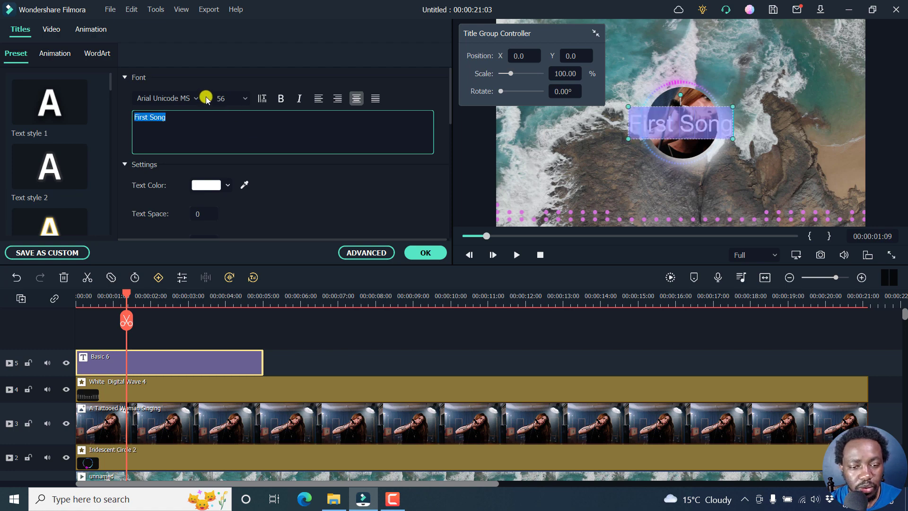
left_click(199, 103)
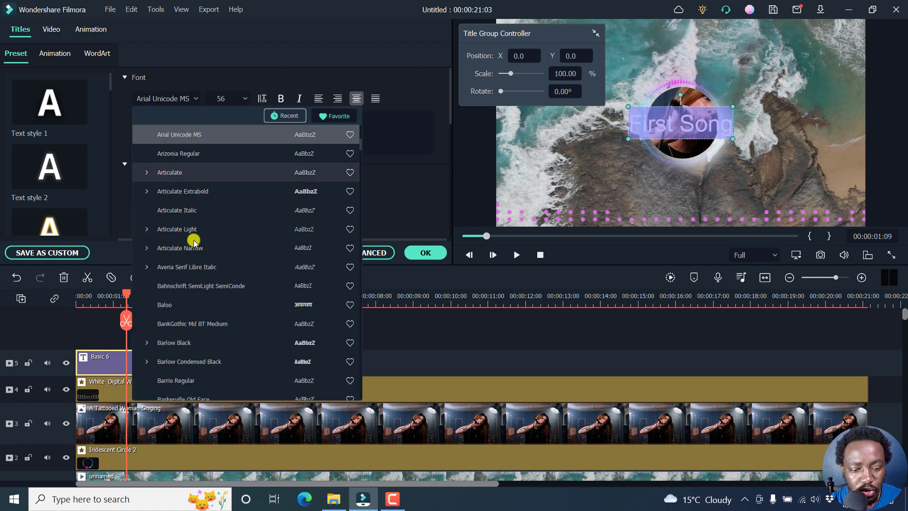
left_click(186, 174)
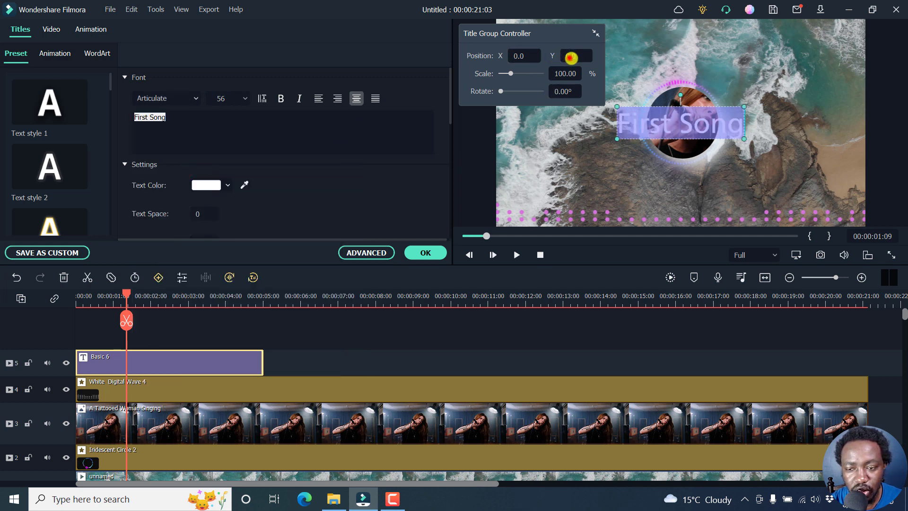
Move the title to Position Y 216, scale it to 63.77, and colour it deep pink.
mouse_move(571, 55)
left_mouse_down()
mouse_move(625, 54)
mouse_move(543, 61)
mouse_move(567, 55)
left_mouse_up()
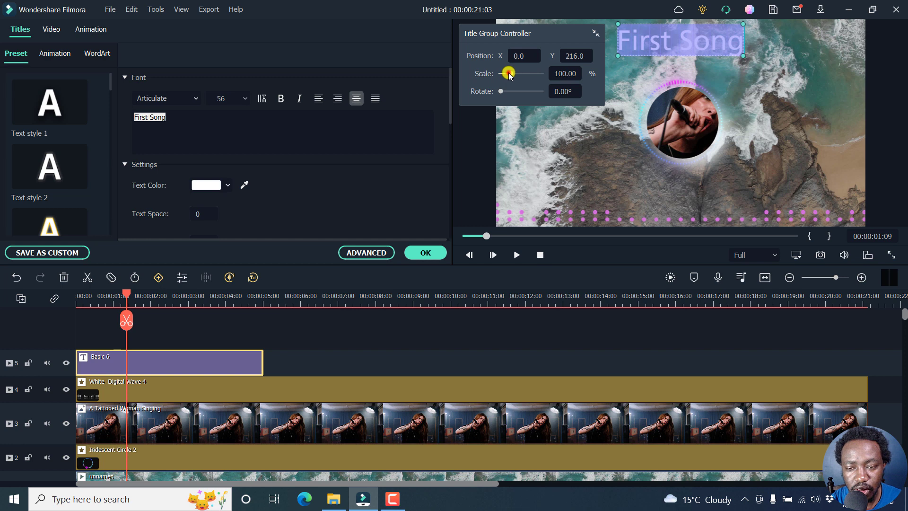
left_click_drag(509, 73, 505, 73)
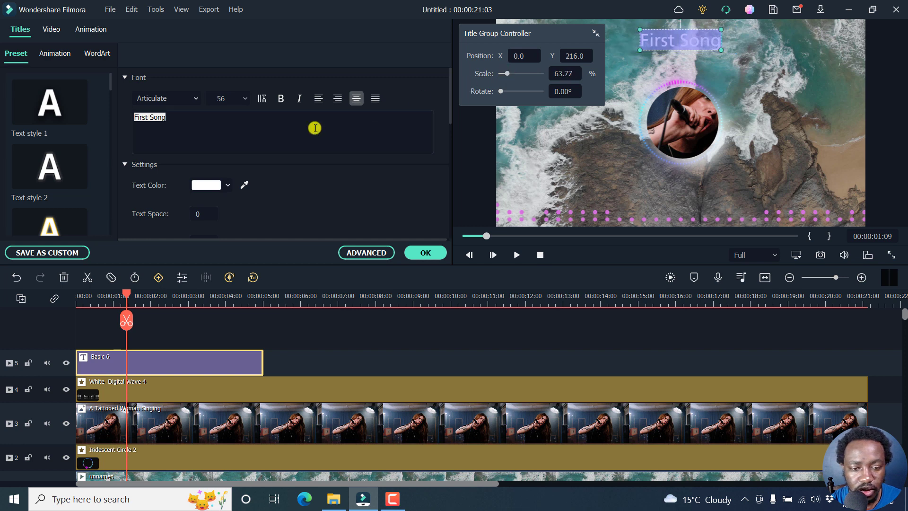
left_click(210, 187)
left_click(219, 204)
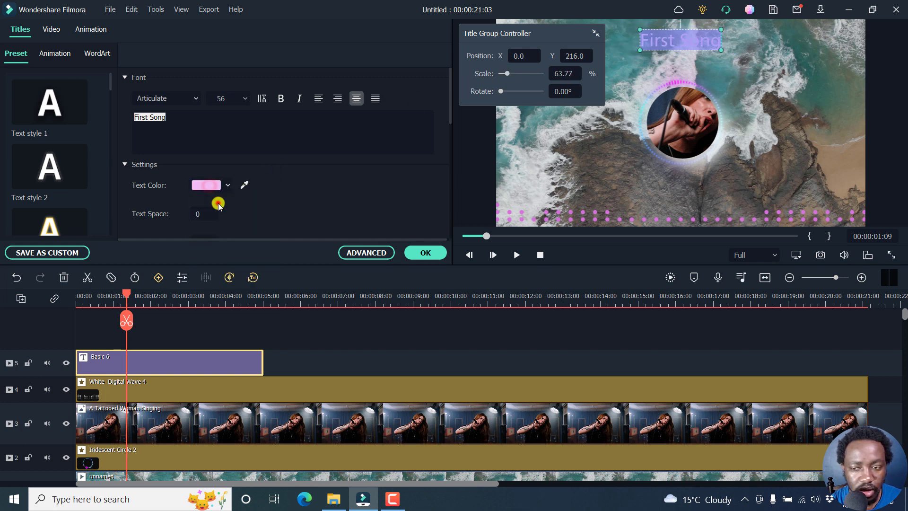
left_click(205, 184)
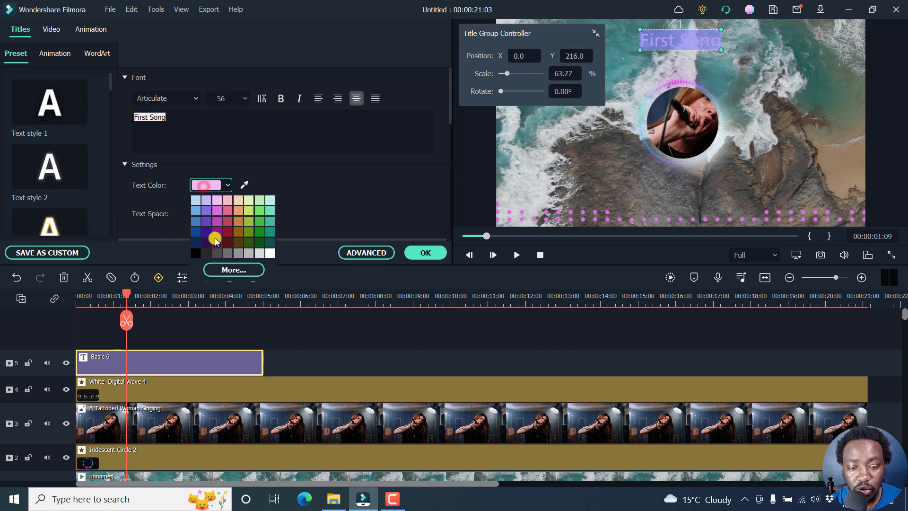
left_click(217, 221)
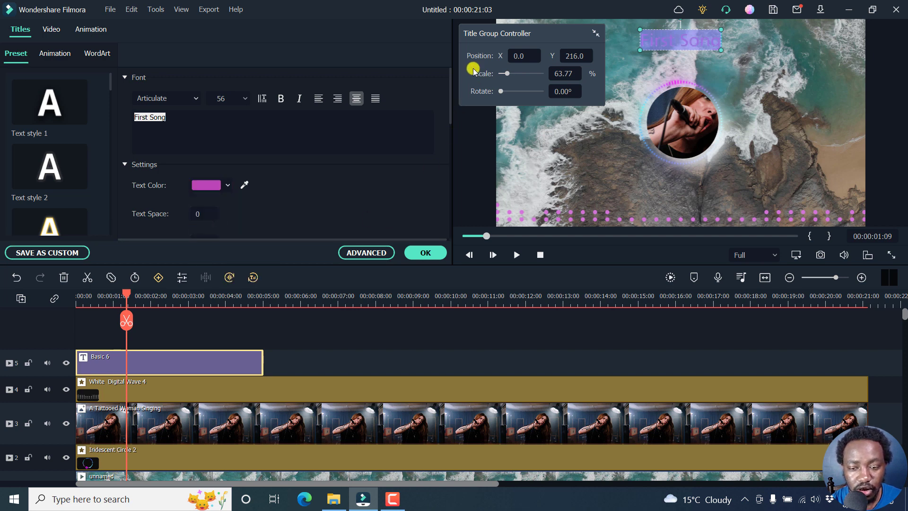
Check the blending options, keep Normal blending mode, and apply the title settings.
left_click_drag(449, 113, 450, 168)
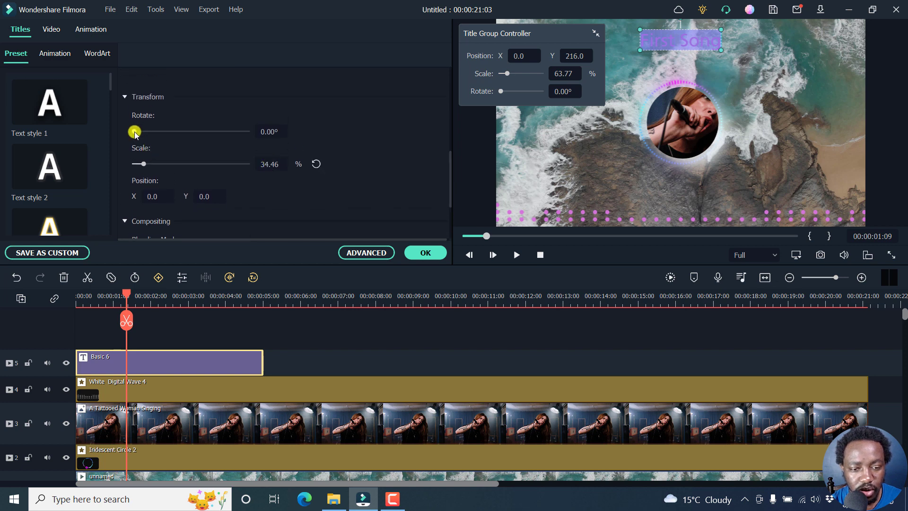
mouse_move(137, 134)
left_mouse_down()
mouse_move(144, 136)
mouse_move(134, 133)
left_mouse_up()
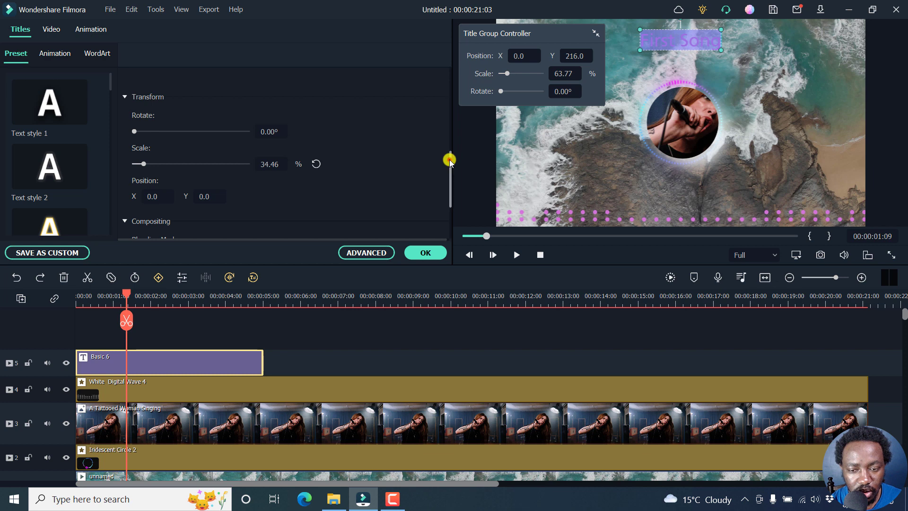
left_click_drag(450, 158, 454, 201)
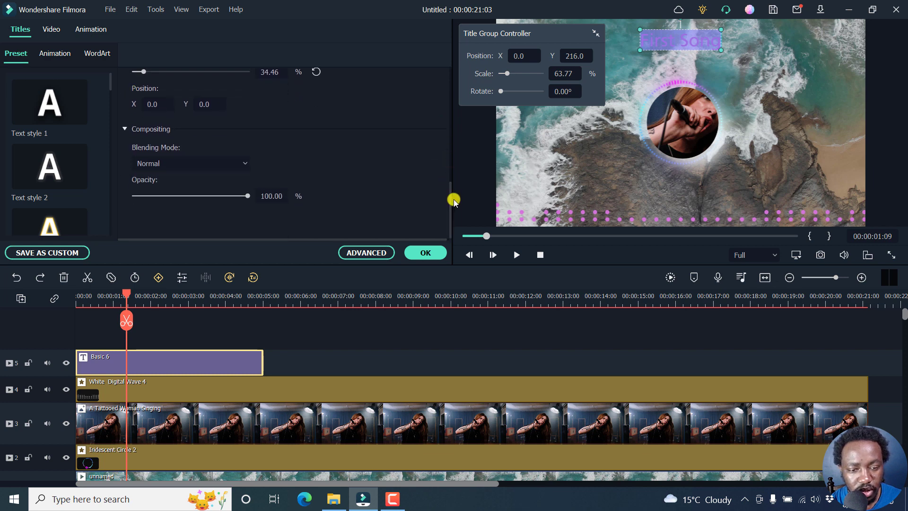
left_click(245, 164)
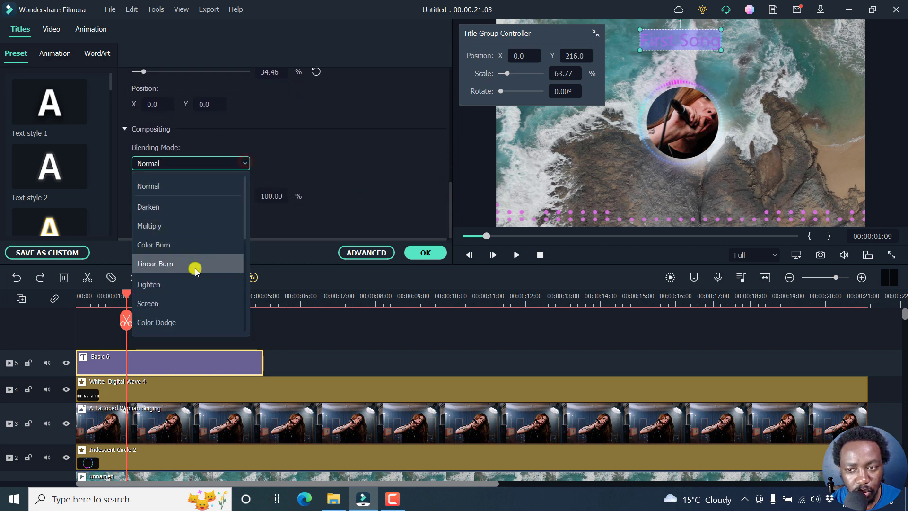
left_click(423, 253)
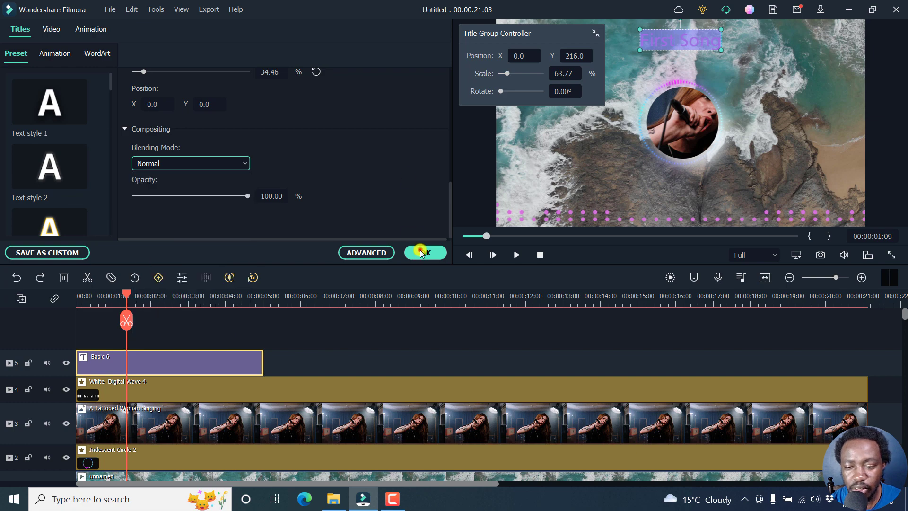
left_click(423, 253)
left_click(194, 324)
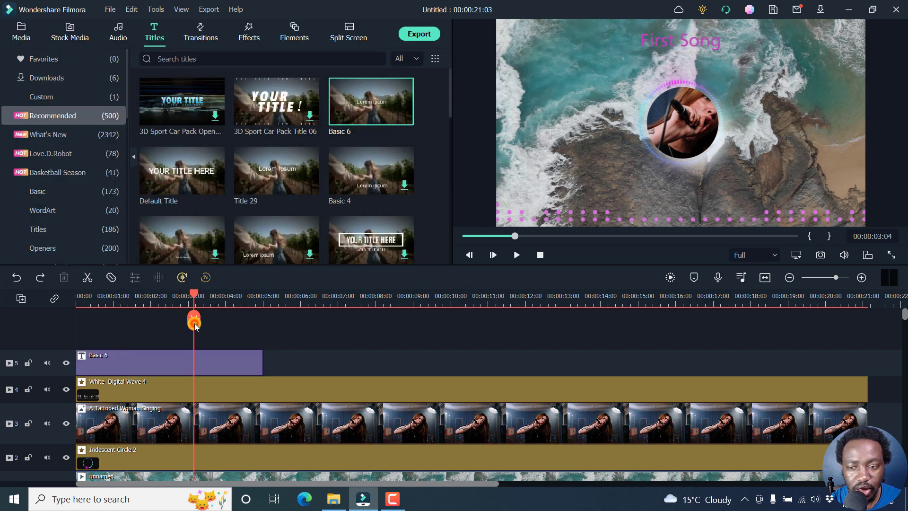
Stretch the Basic 6 title to about 21 seconds and play back the edit.
left_click_drag(261, 360, 863, 362)
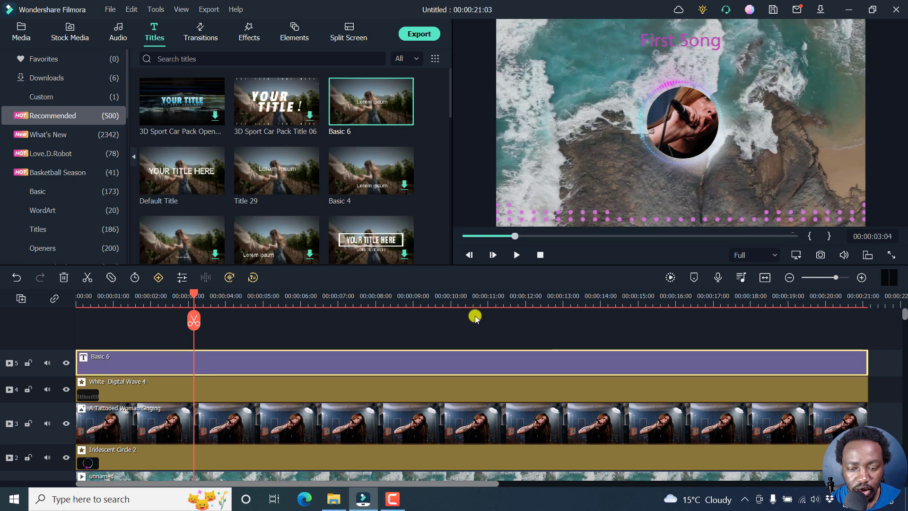
key("Home")
key("space")
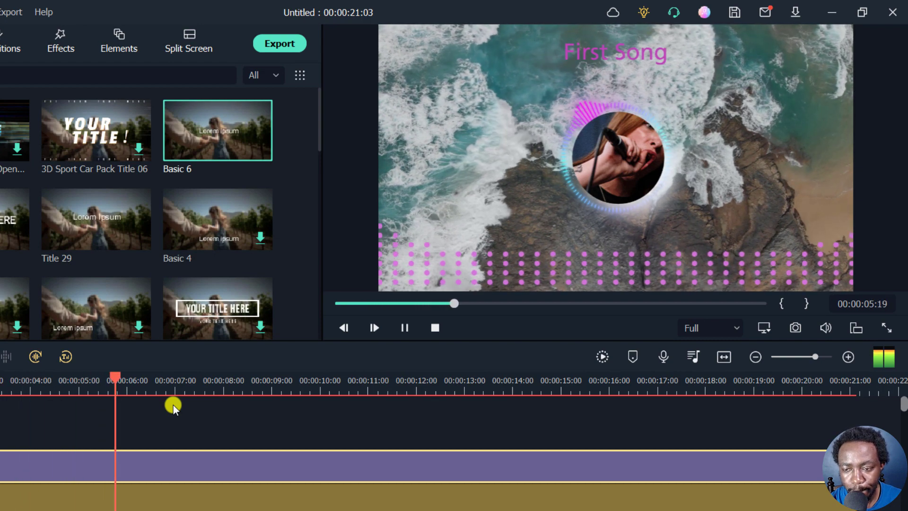
key("space")
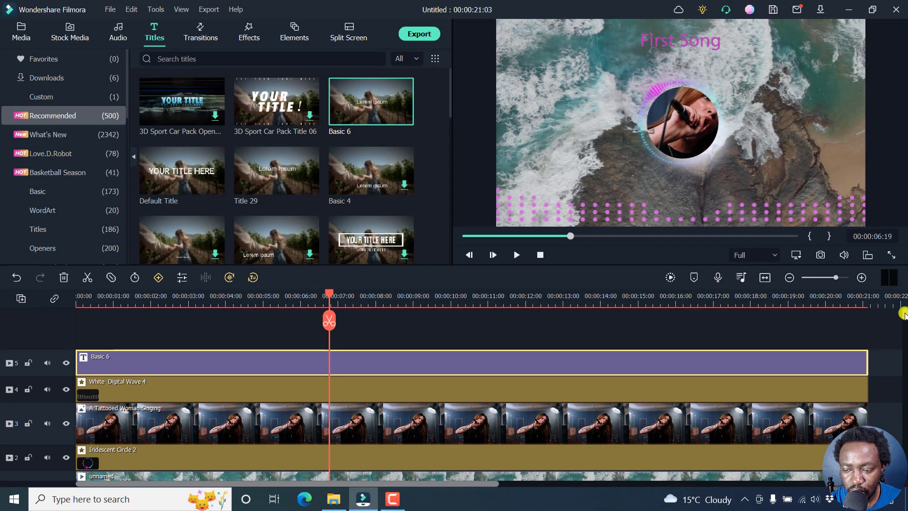
left_click_drag(904, 315, 903, 362)
left_click(421, 461)
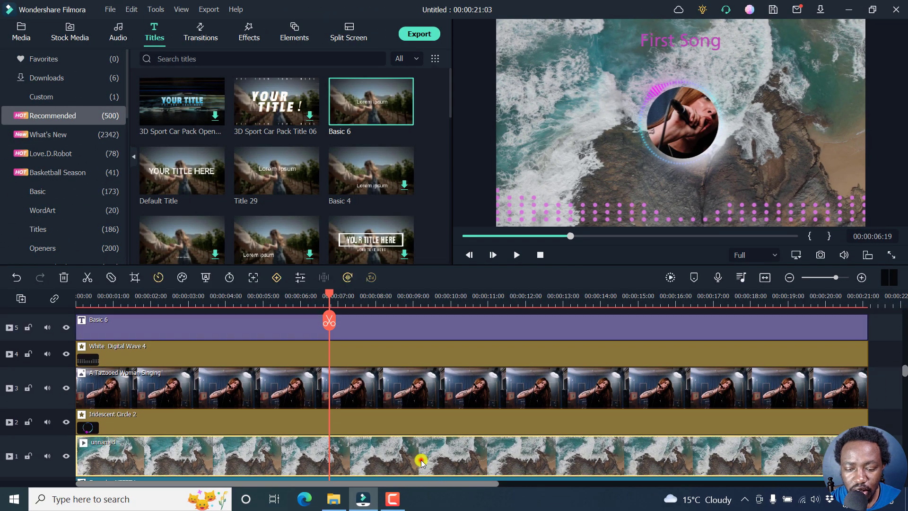
Lower the ocean clip's Compositing opacity to 66.67%.
double_click(354, 456)
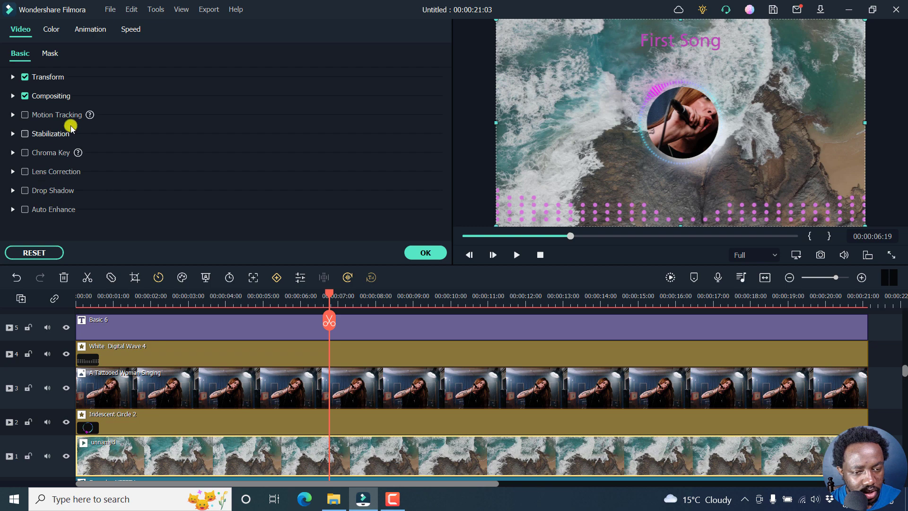
left_click(12, 77)
left_click(12, 77)
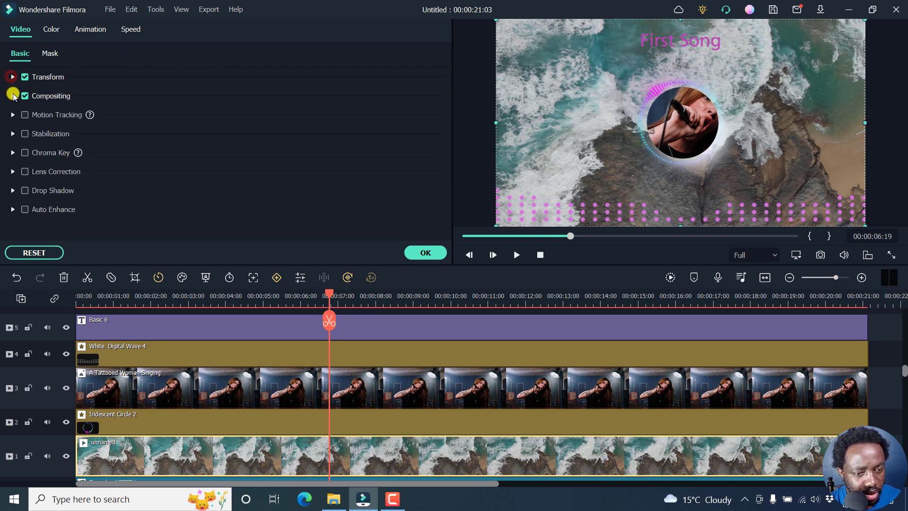
left_click(13, 96)
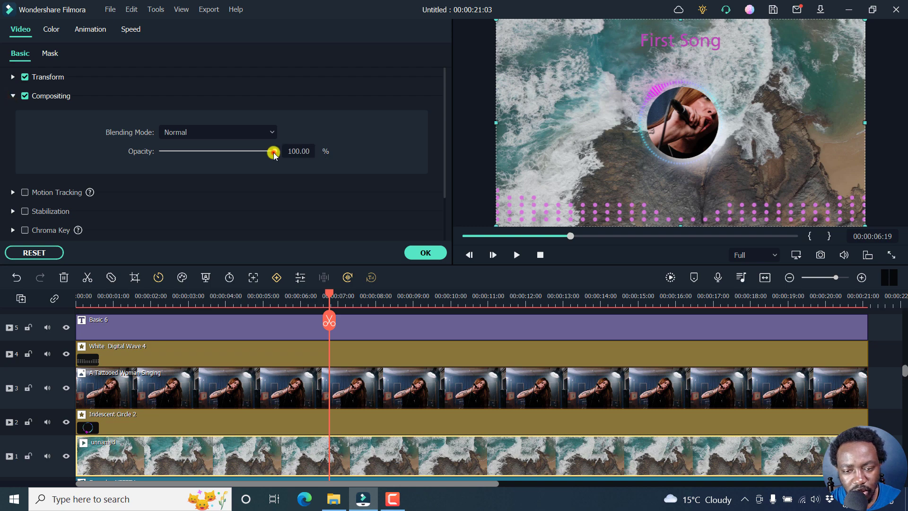
left_click_drag(274, 155, 238, 161)
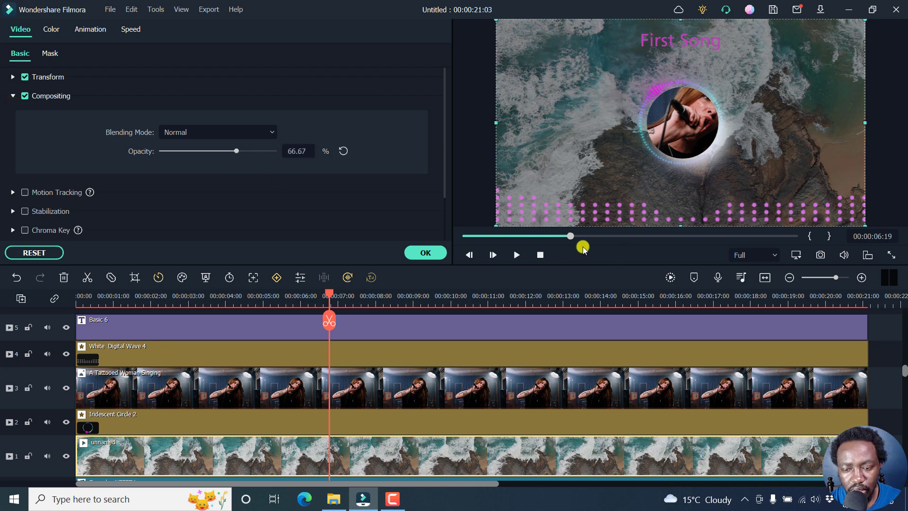
left_click(540, 256)
left_click(426, 252)
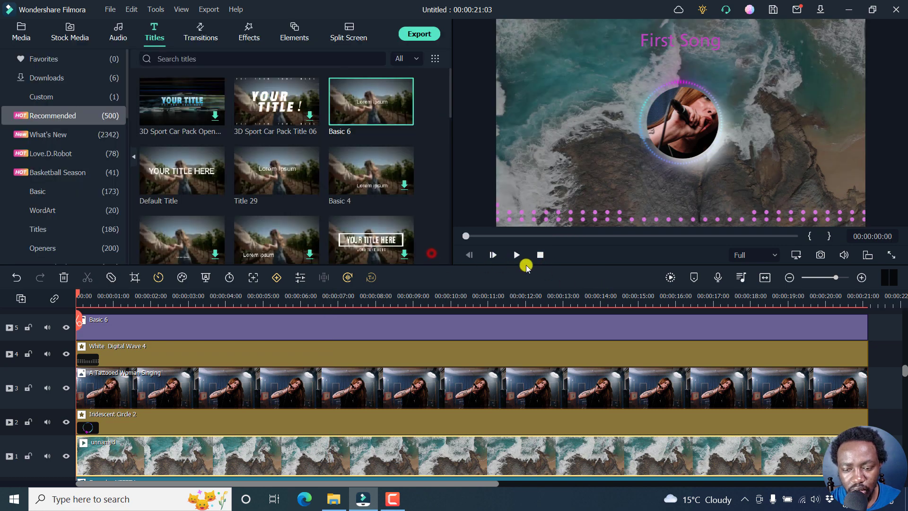
left_click(516, 256)
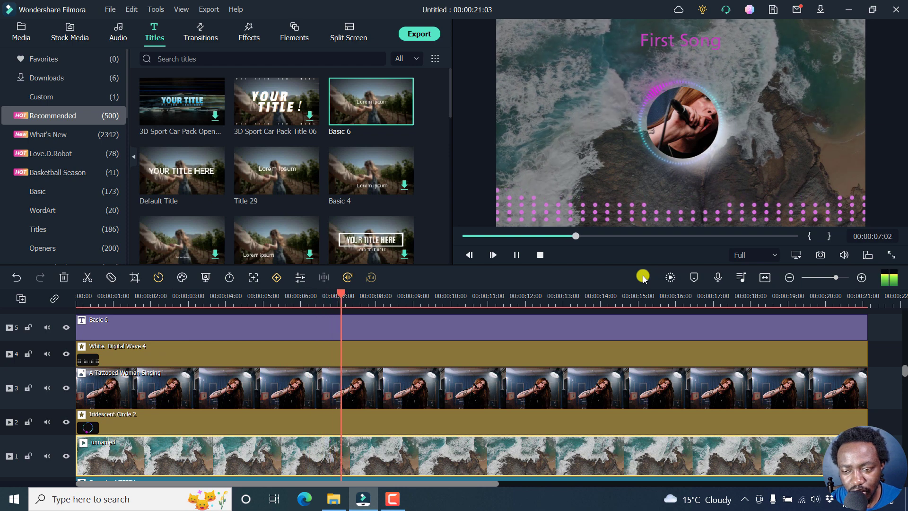
key("space")
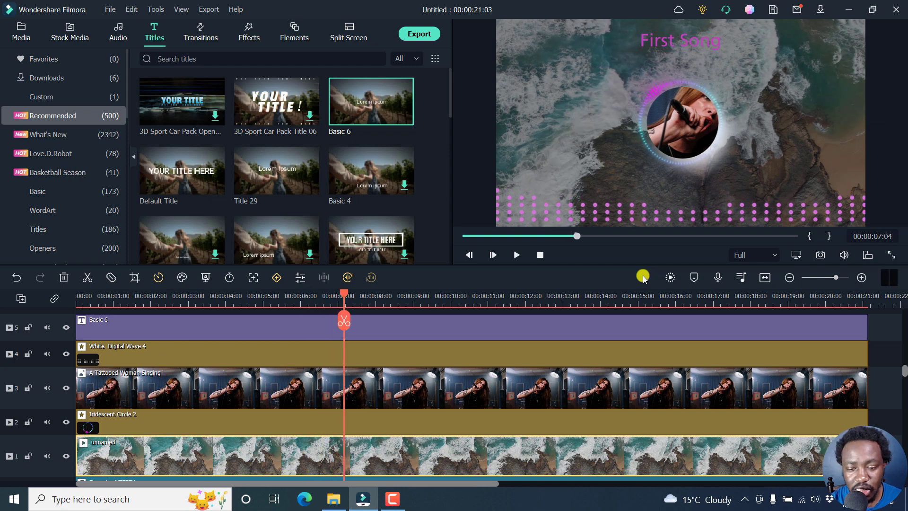